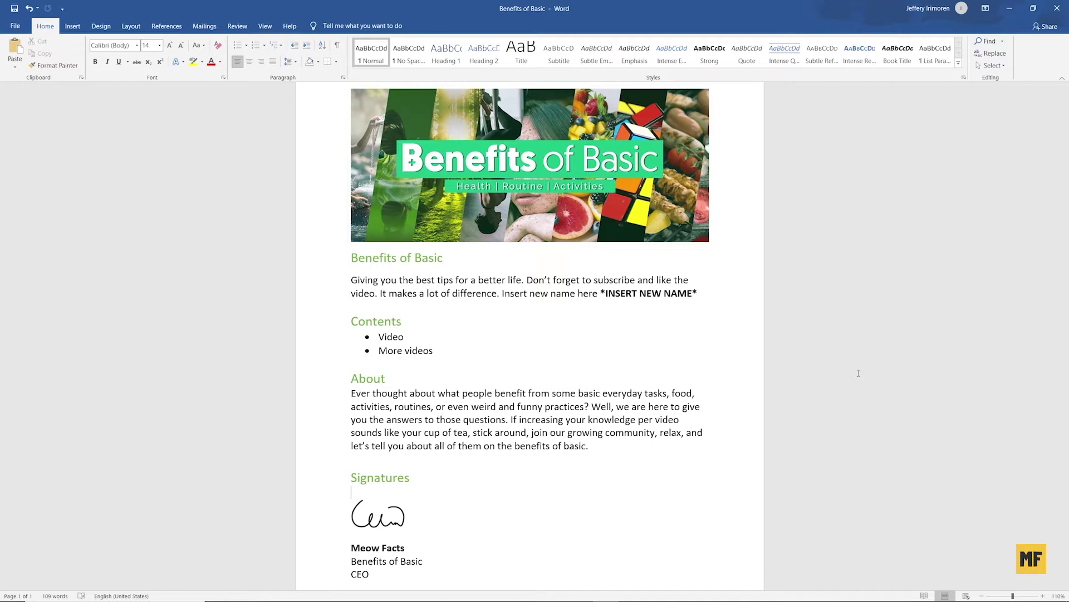
Resize the signature image under the Signatures heading, then delete it from the Word document.
click(389, 528)
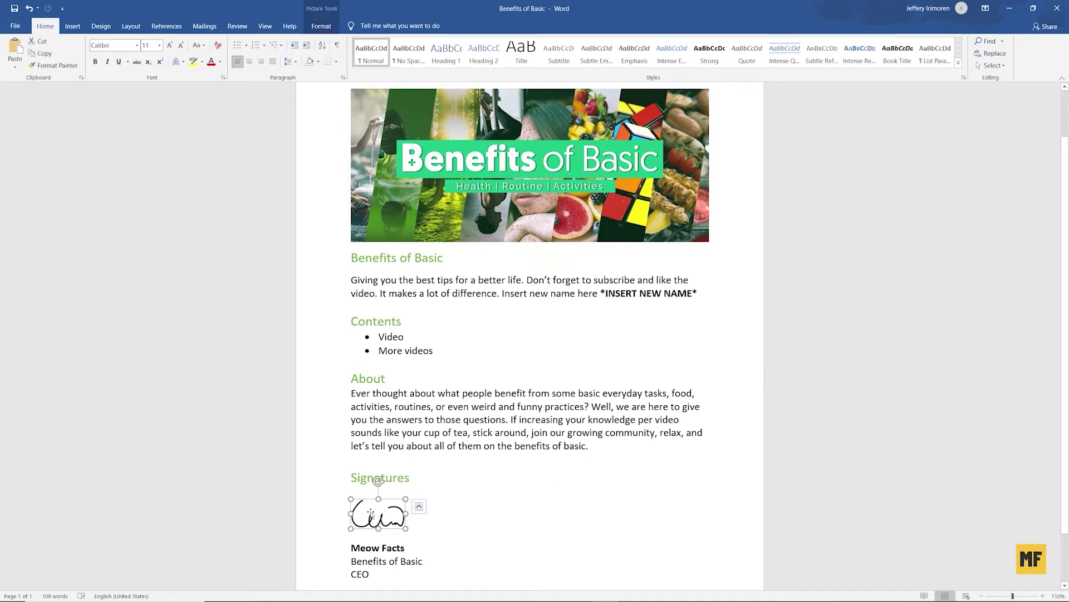
mouse_move(406, 528)
mouse_down()
mouse_move(512, 557)
mouse_move(553, 583)
mouse_up()
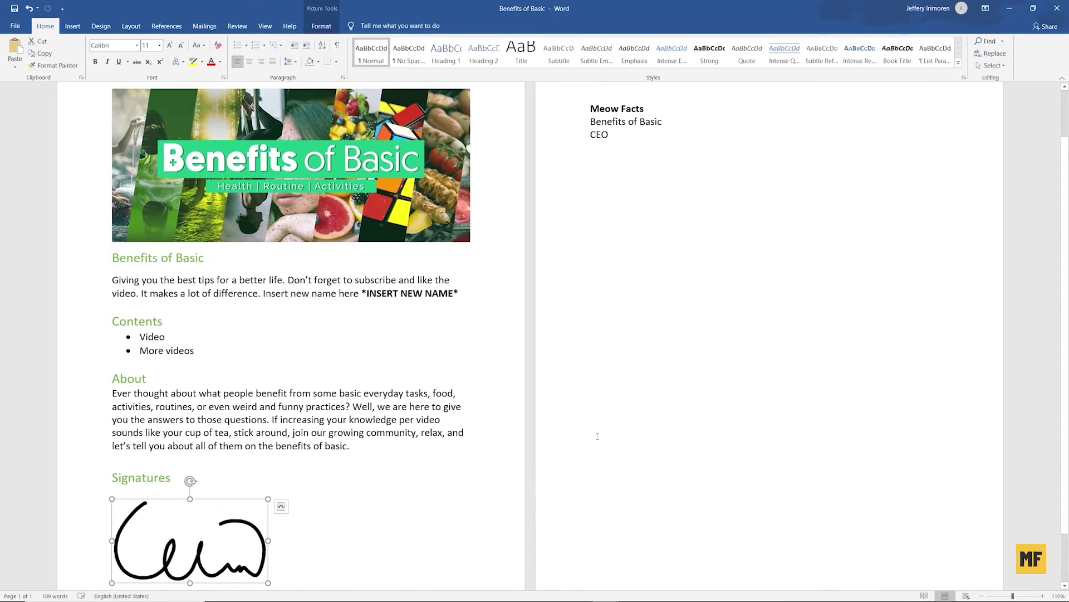
scroll(276, 528, down, 1)
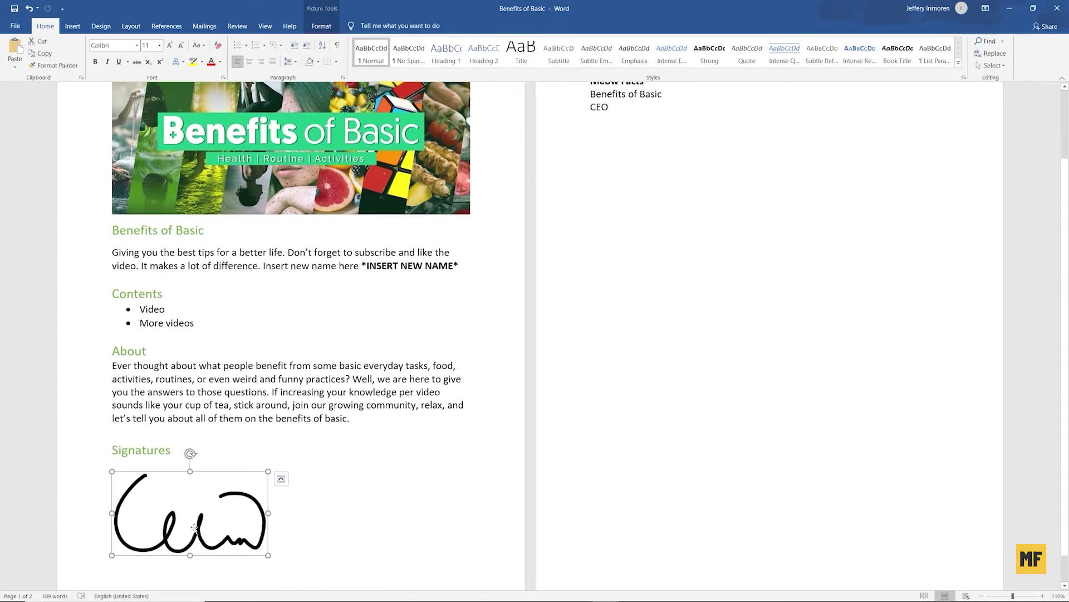
drag(268, 555, 173, 505)
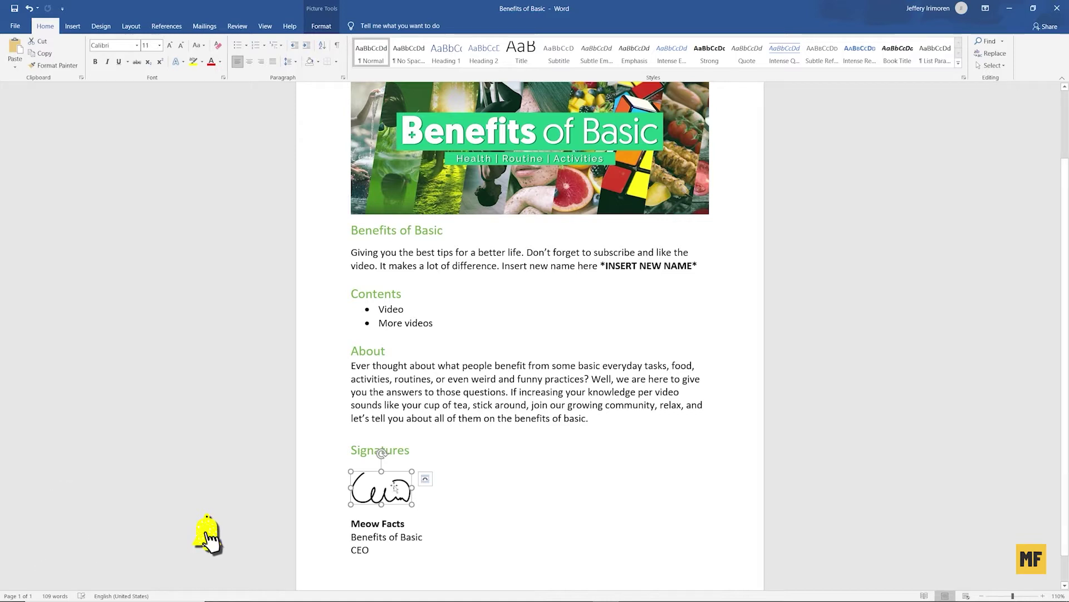
click(429, 494)
click(410, 492)
key(Delete)
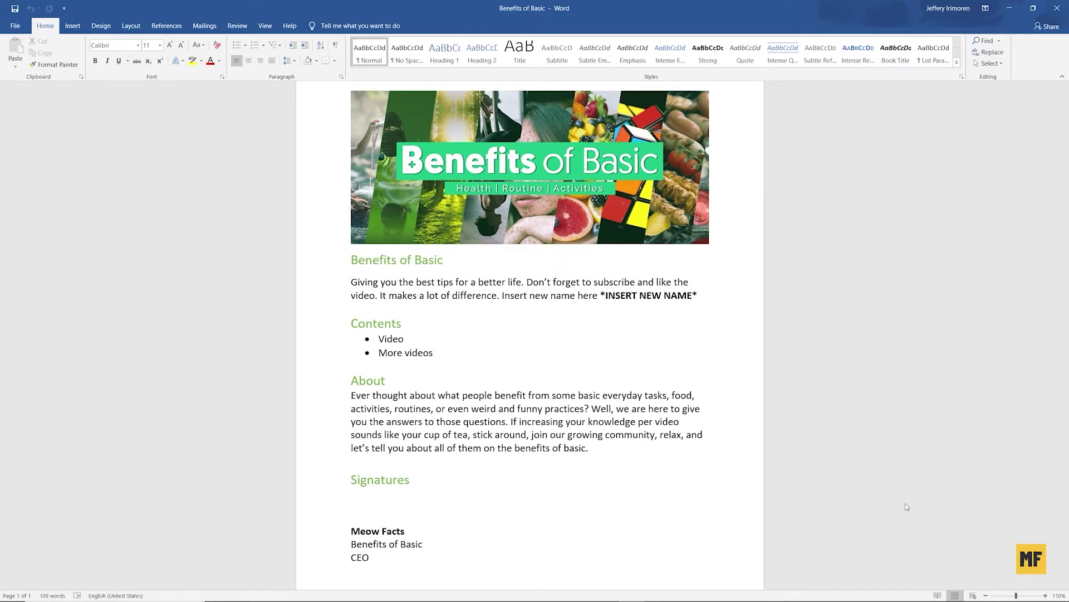
Place the cursor on the empty line under Signatures and search Windows for 'onenote for'.
click(874, 504)
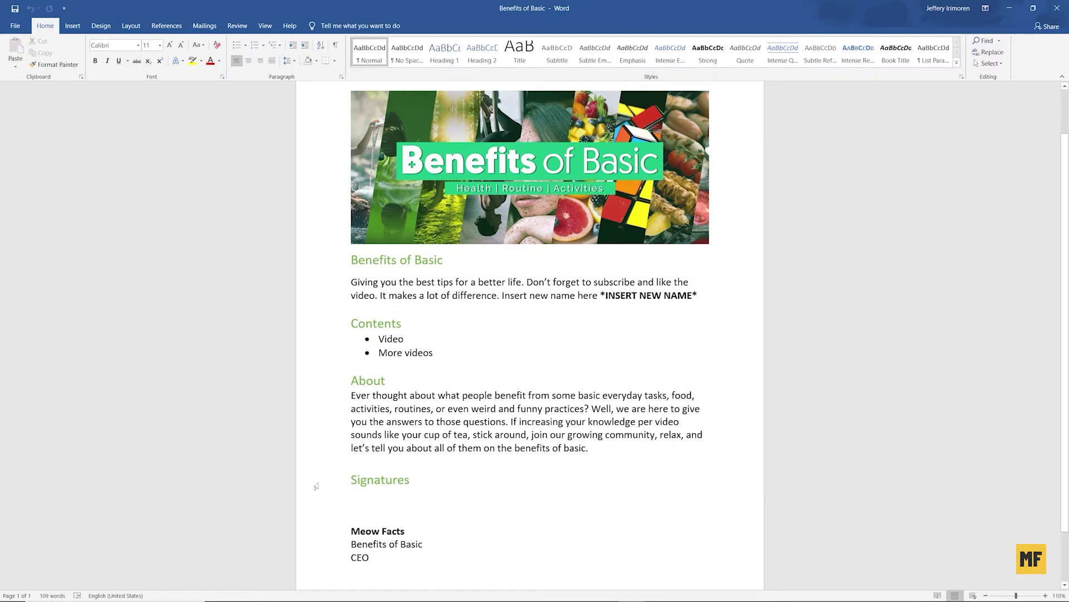
click(103, 591)
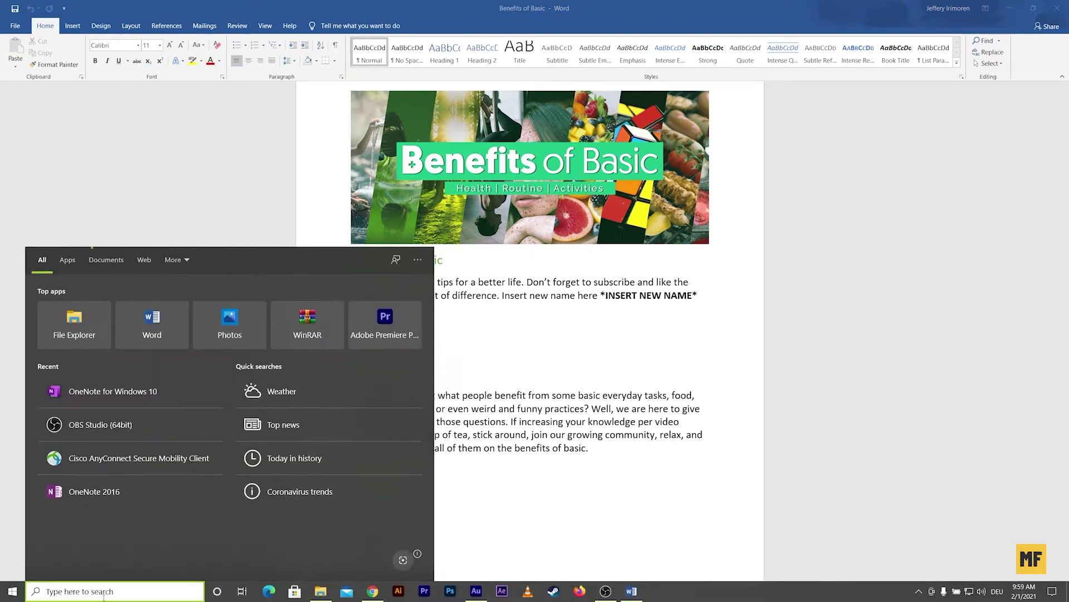
text(onenote )
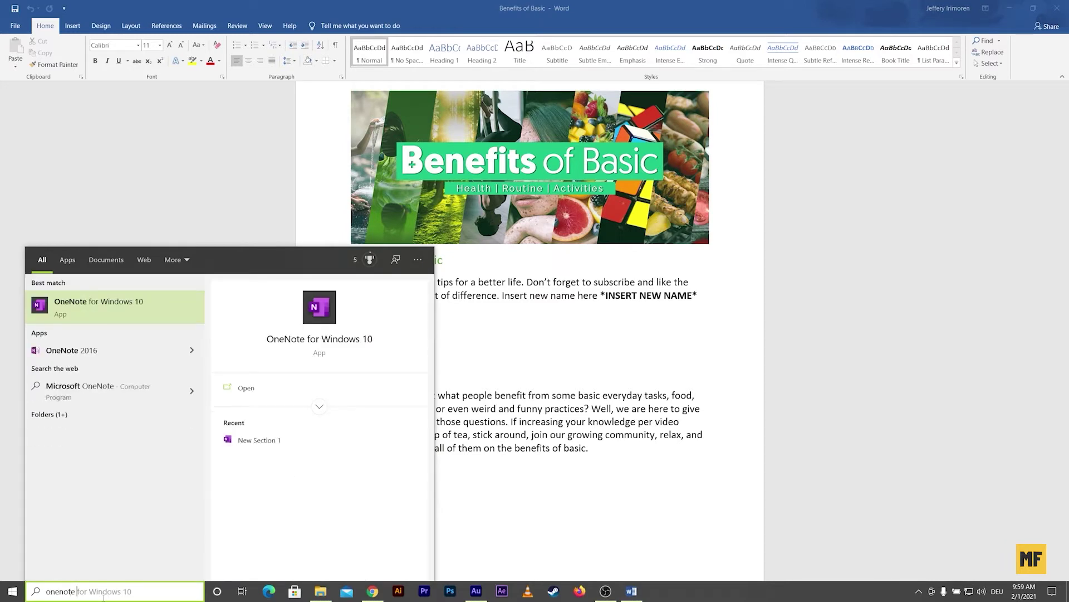
text(for)
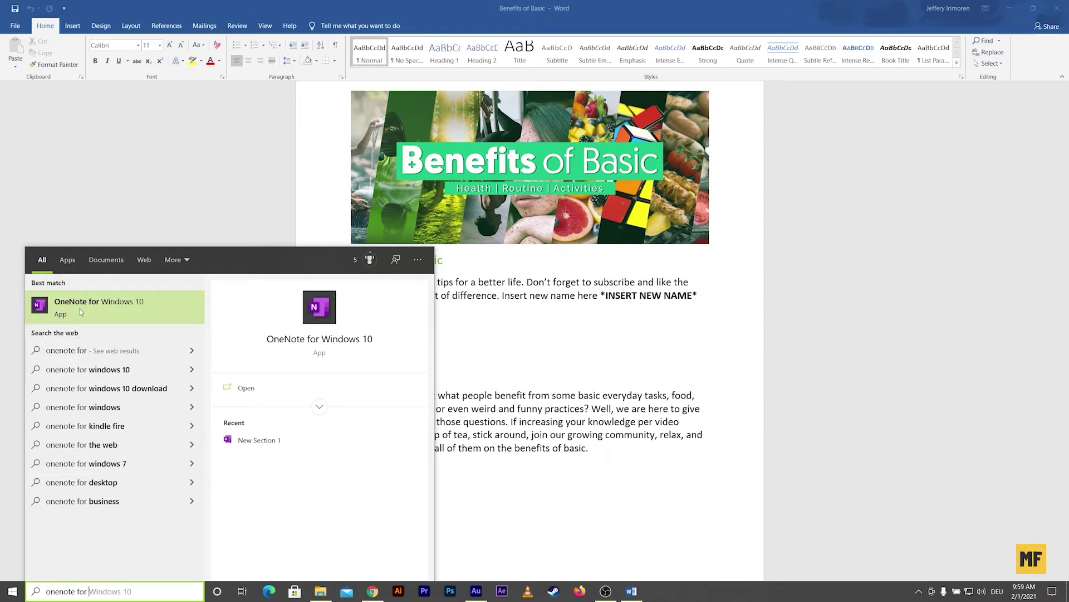
Launch OneNote for Windows 10 and expand the Tutorial notebook dropdown to list all notebooks.
click(120, 316)
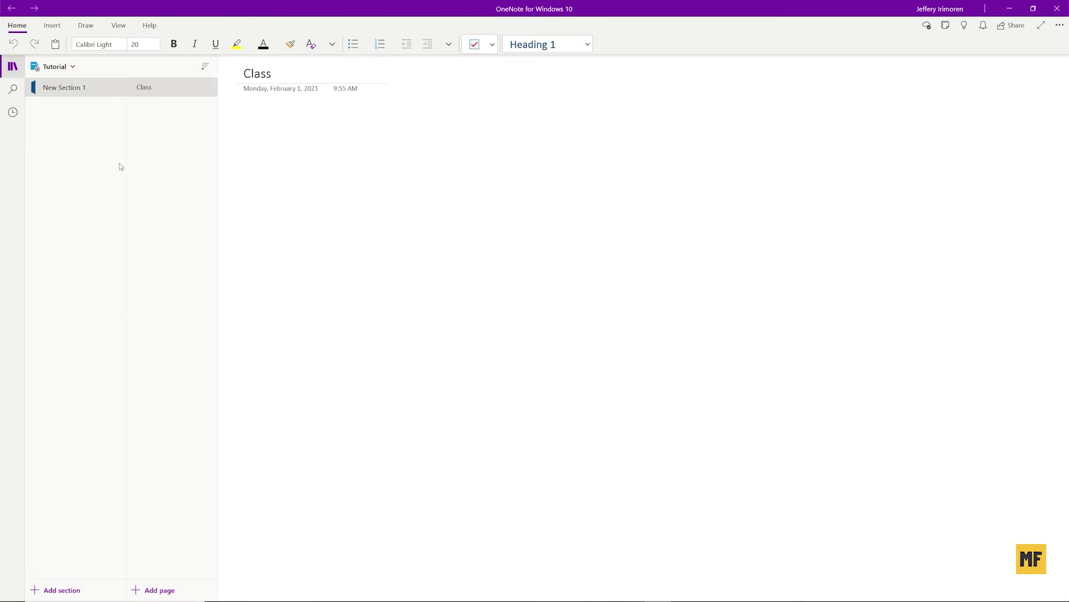
click(49, 67)
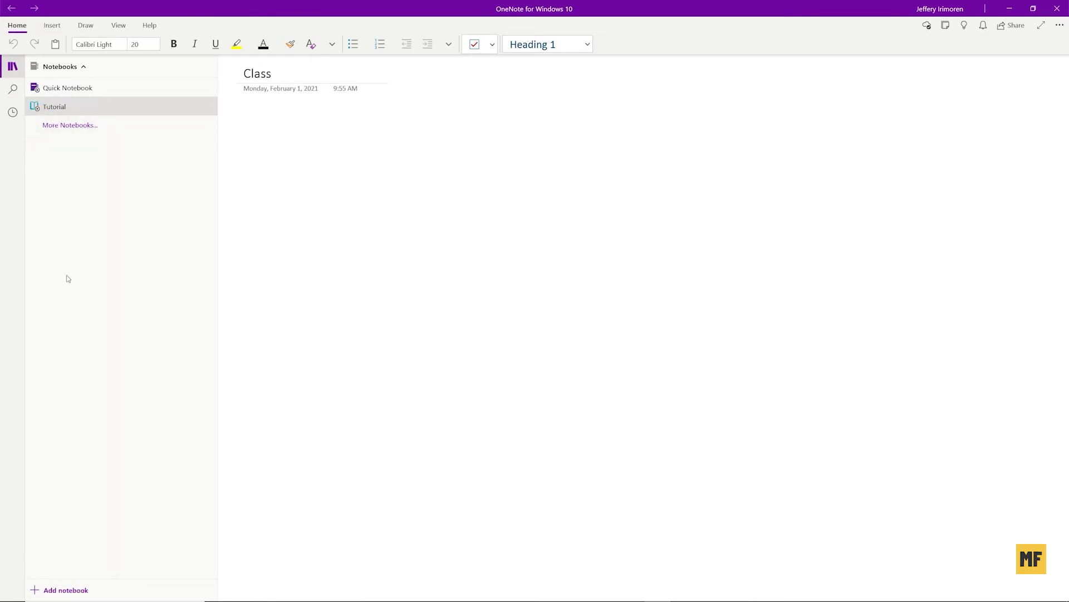
Add a new OneNote notebook named 'Signature'.
click(56, 593)
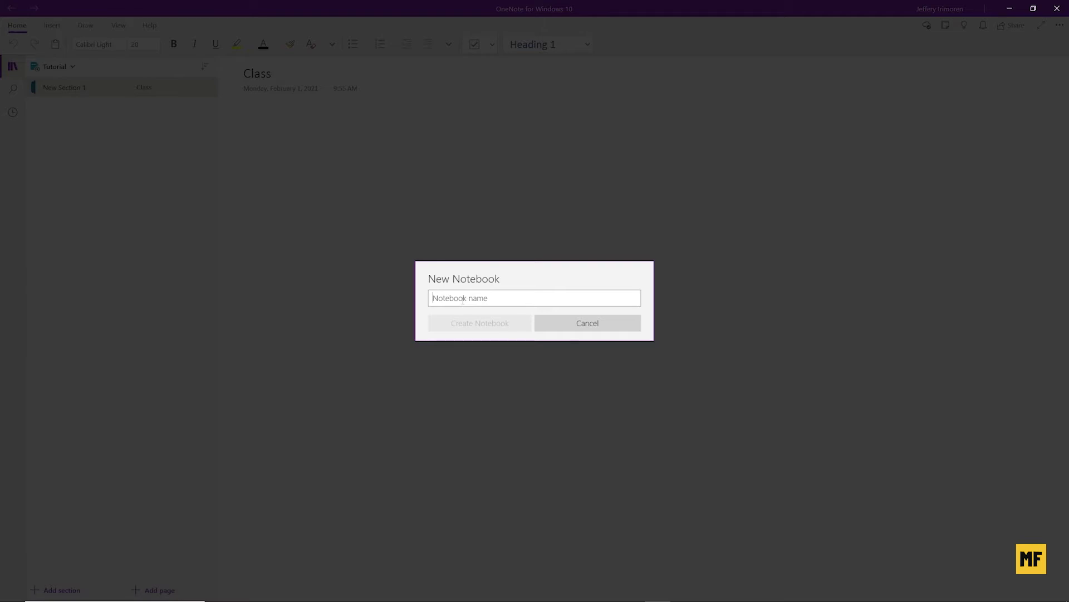
text(Signature)
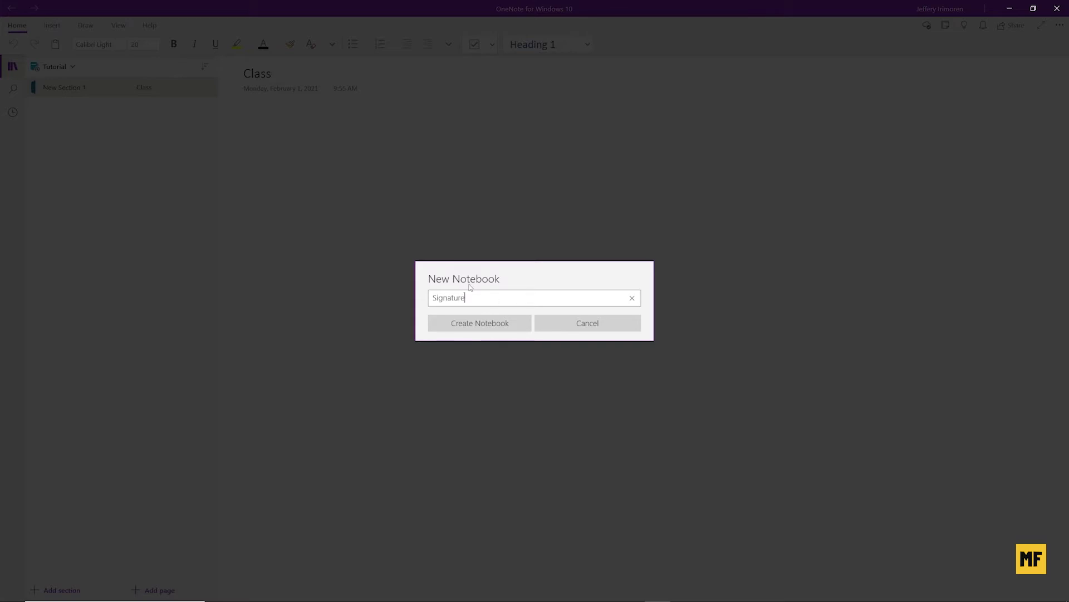
click(480, 326)
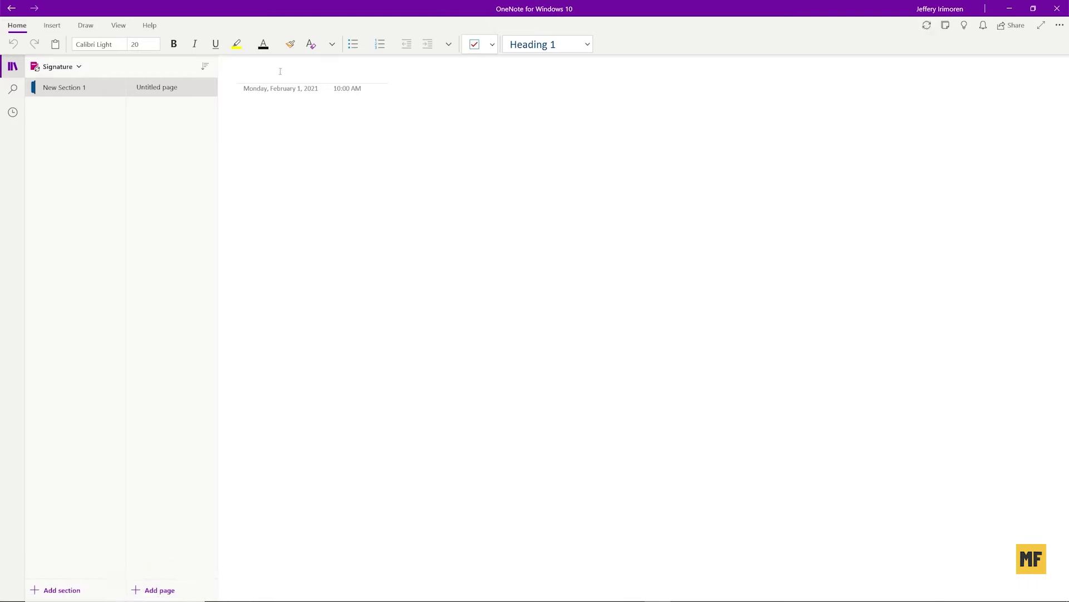
Title the Untitled page in New Section 1 'Sign'.
text(Sign)
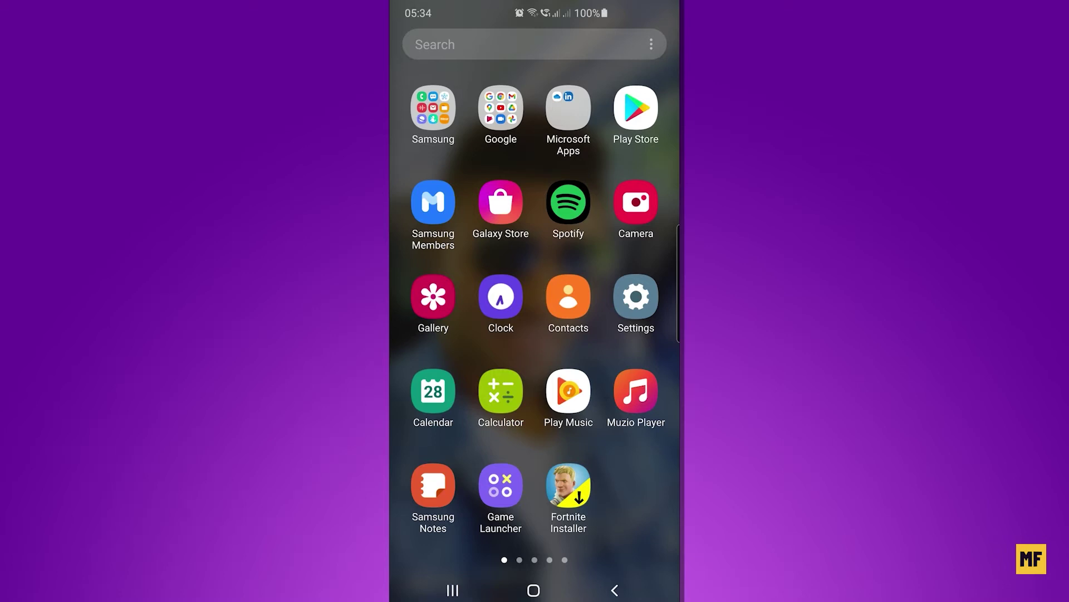
On the phone, search the Play Store for 'one note' and launch Microsoft OneNote.
click(635, 108)
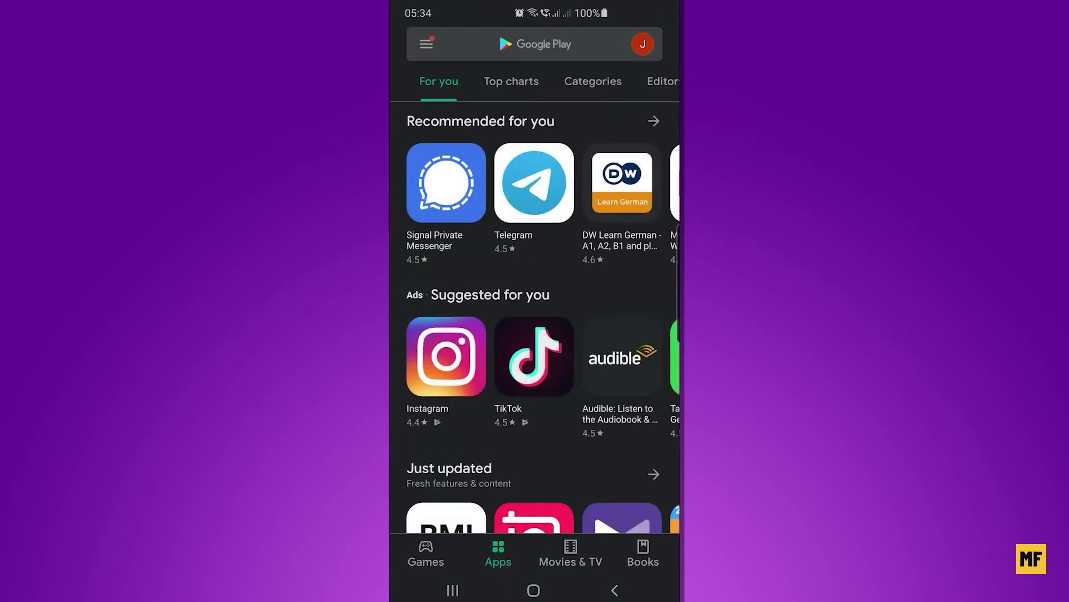
click(557, 51)
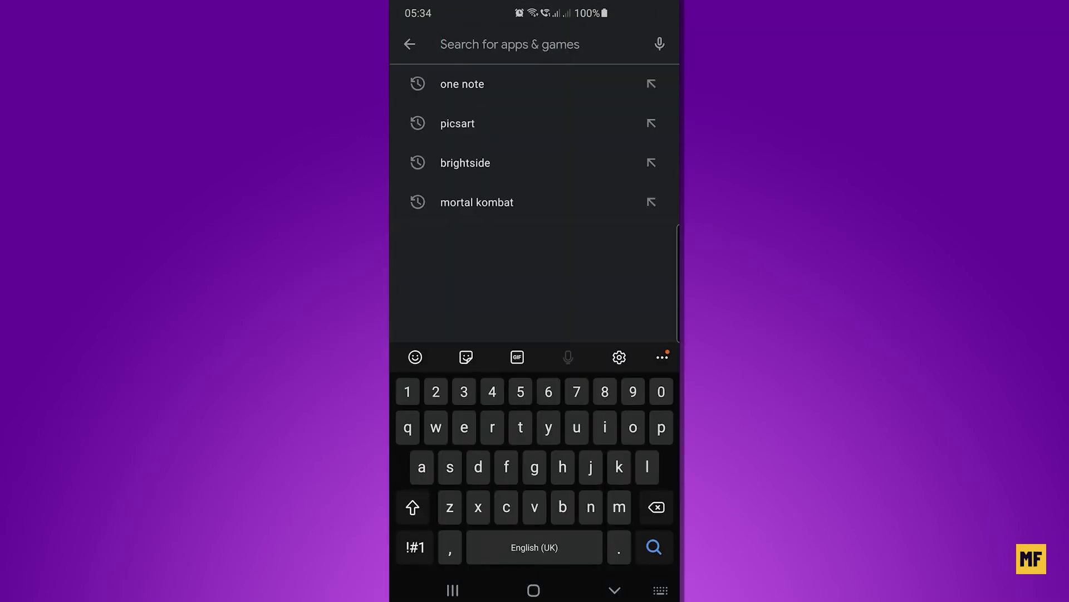
text(one n)
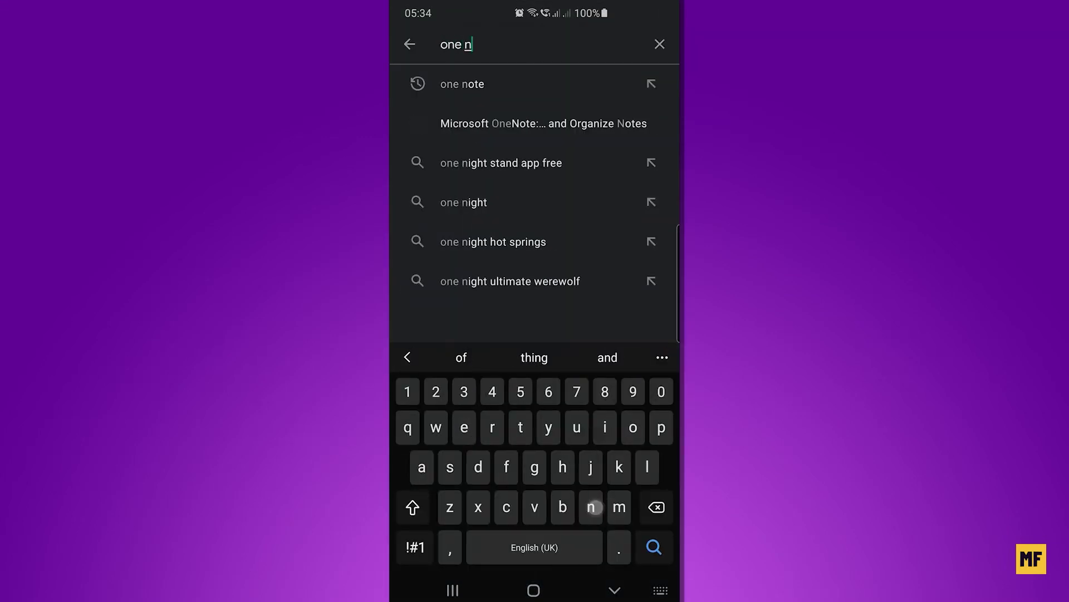
text(ote)
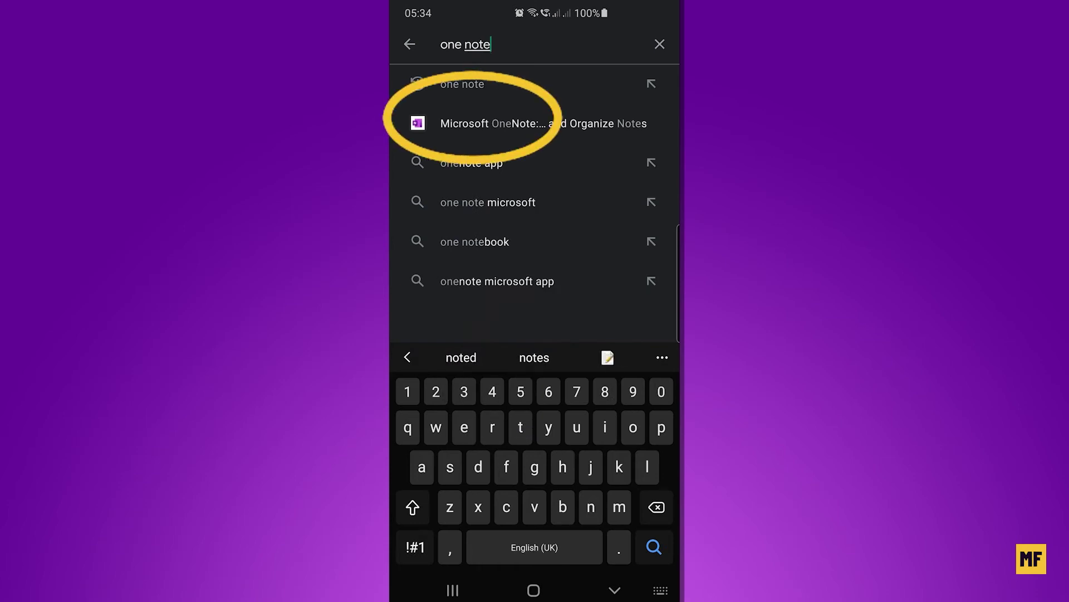
click(543, 123)
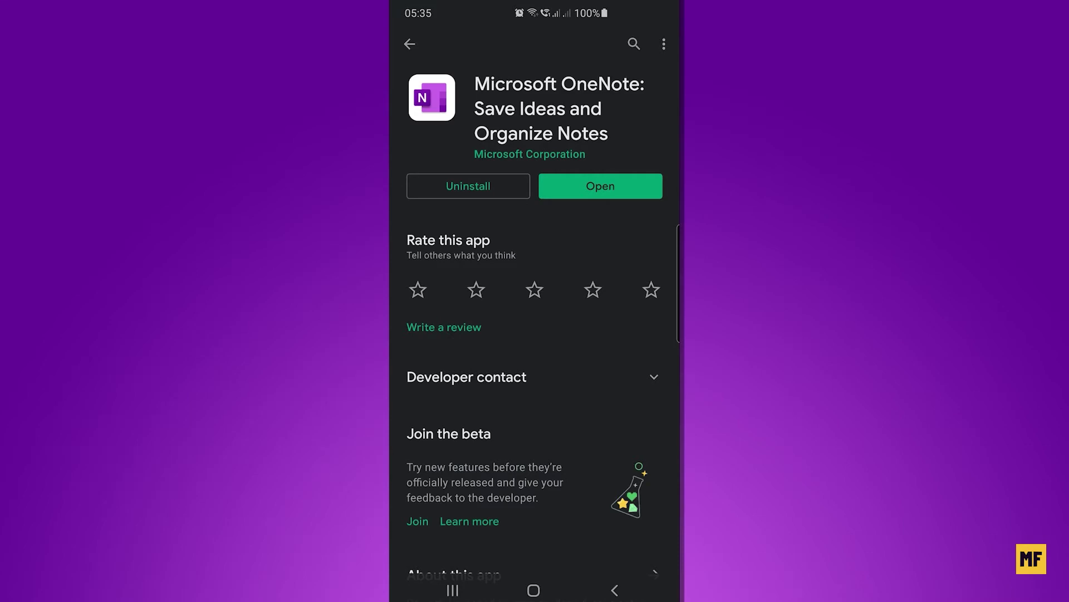
click(626, 186)
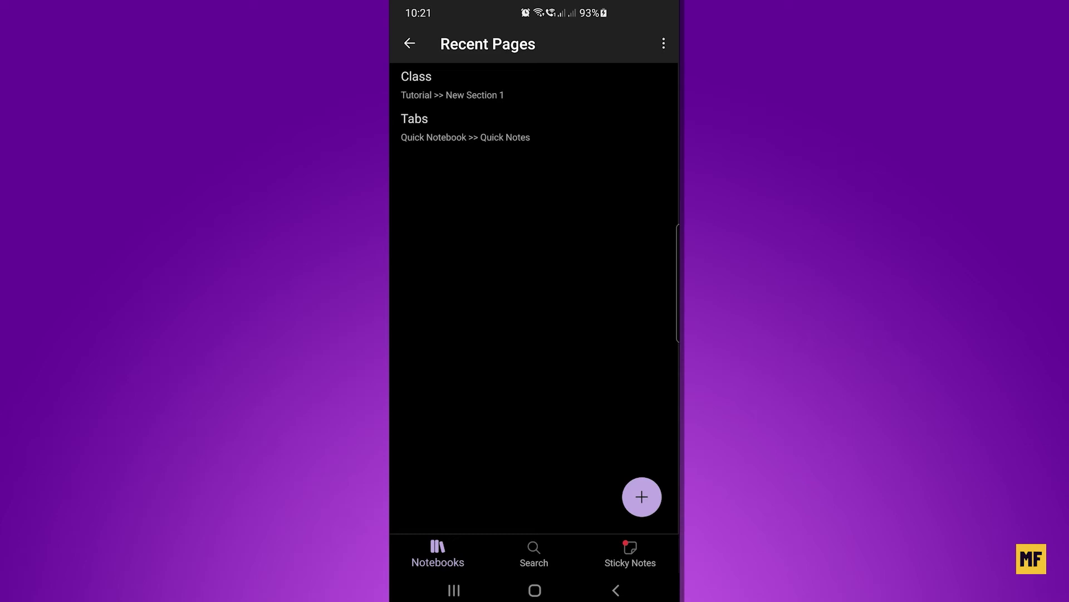
Go back from Recent Pages to OneNote's Notebooks list on the phone.
click(410, 43)
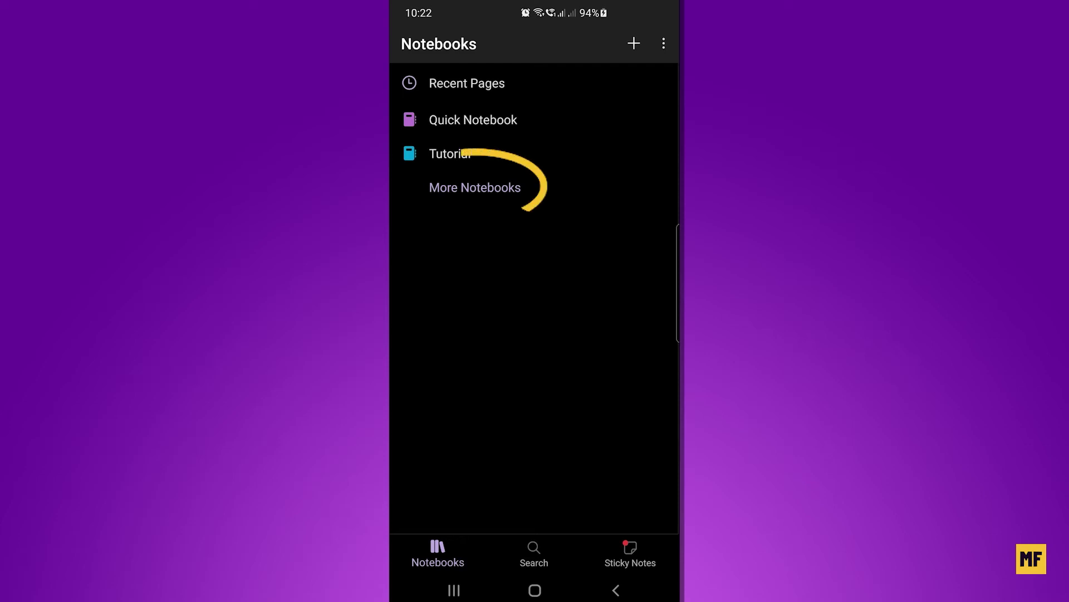
Open the PC-created Signature notebook from More Notebooks on the phone.
click(476, 188)
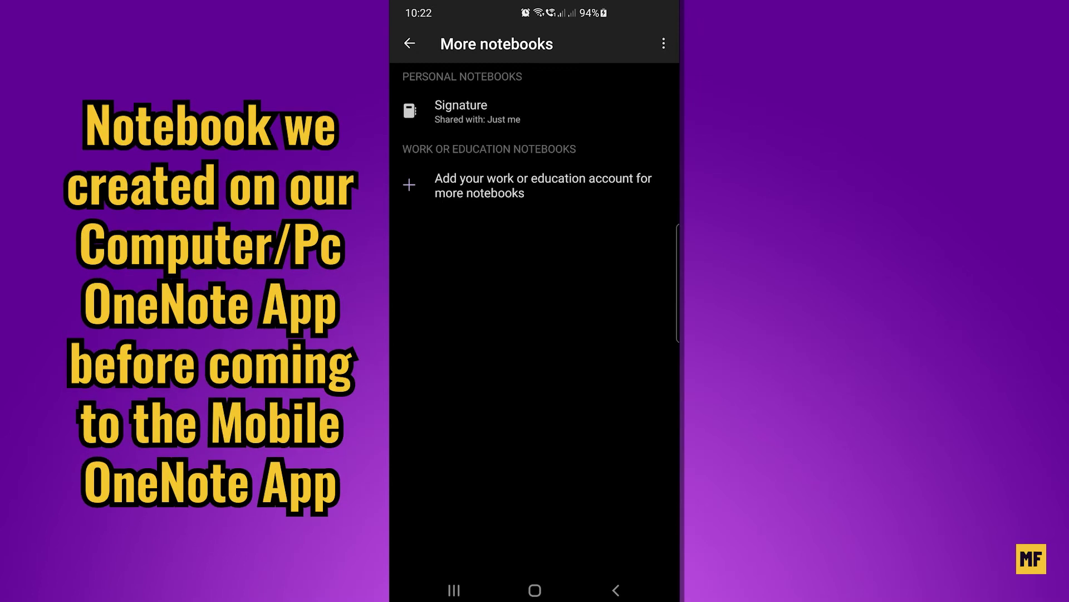
click(483, 112)
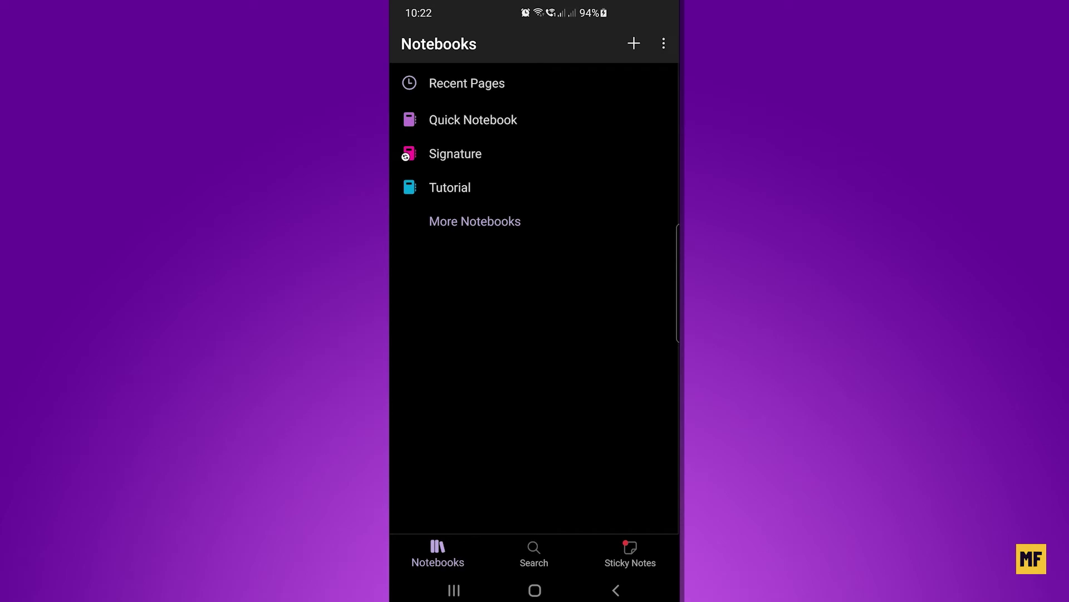
click(467, 154)
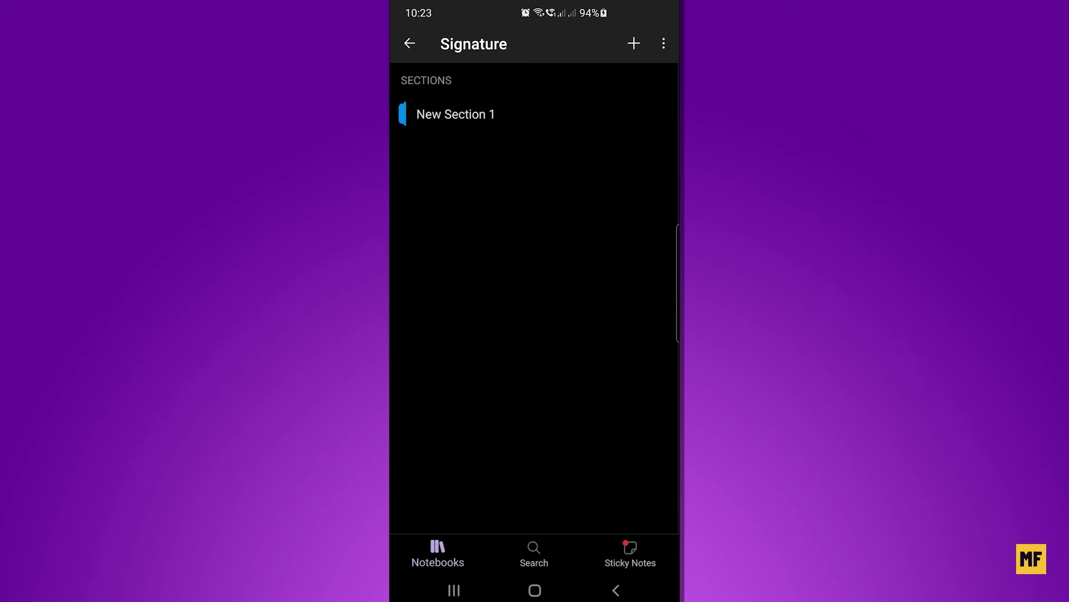
Open New Section 1 and its blank 'Sign' page on the phone.
click(449, 113)
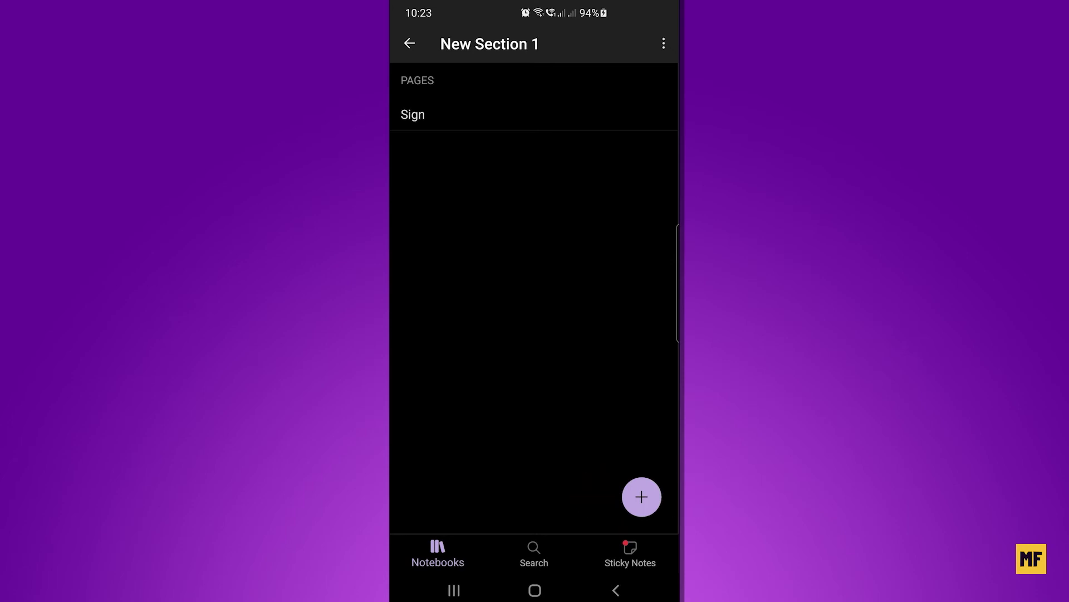
click(443, 126)
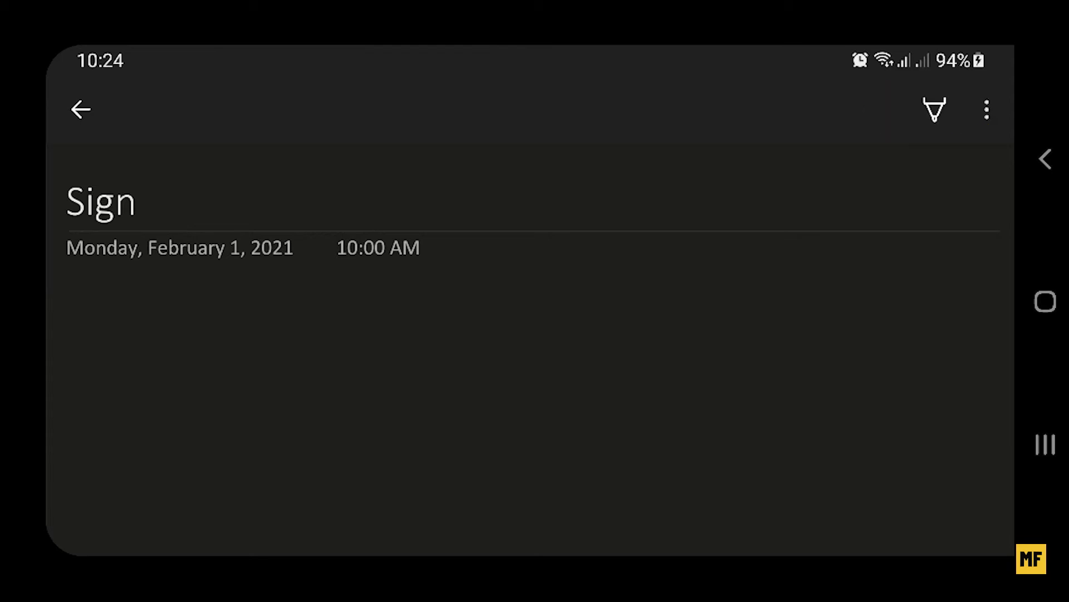
Draw an orange freehand signature with the pen on the Sign page, then return to the page list.
click(934, 109)
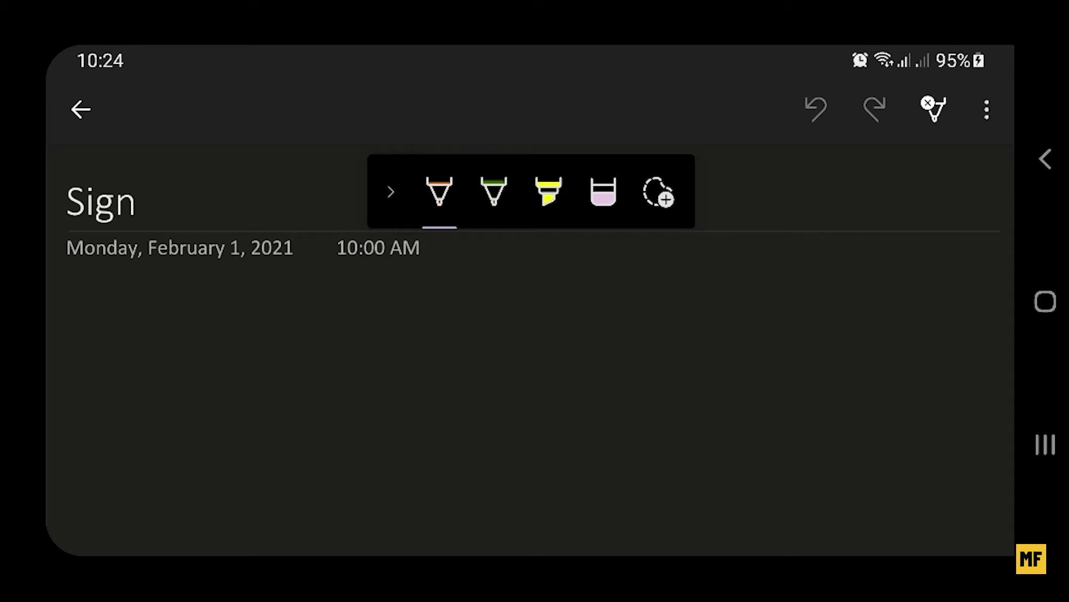
mouse_move(318, 302)
mouse_down()
mouse_move(234, 403)
mouse_move(349, 425)
mouse_move(473, 418)
mouse_move(580, 487)
mouse_move(685, 530)
mouse_move(575, 303)
mouse_up()
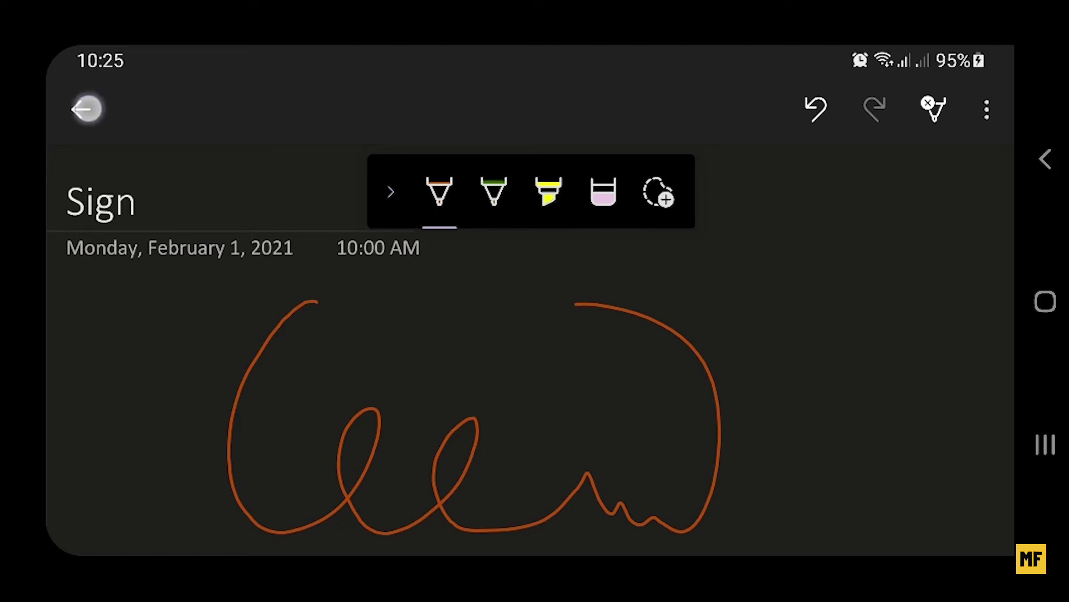
click(81, 109)
click(80, 109)
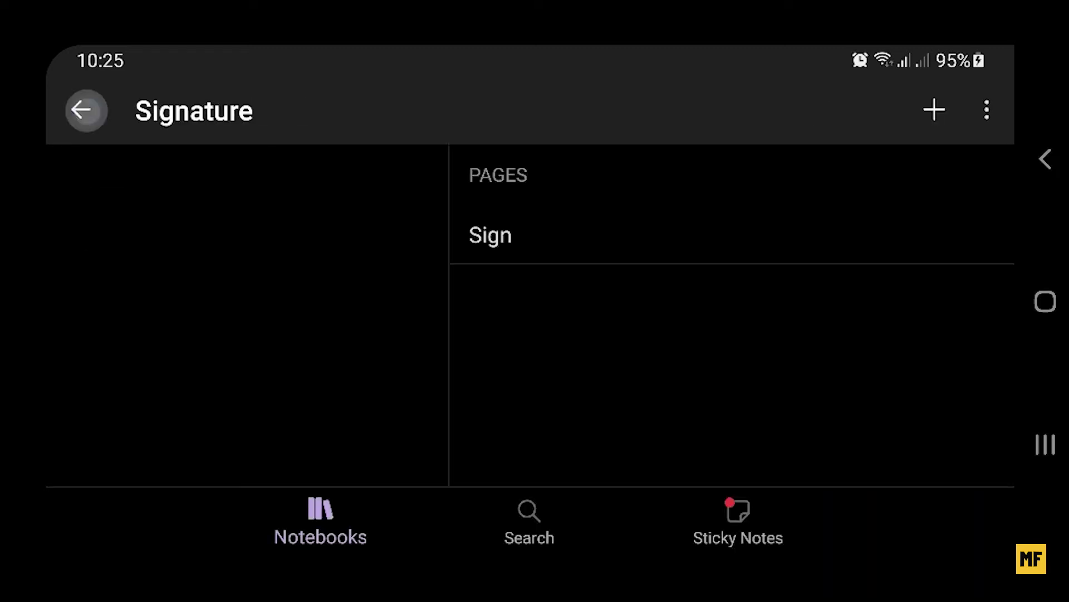
Leave the Signature notebook's page list and bring up the Windows search panel.
click(85, 109)
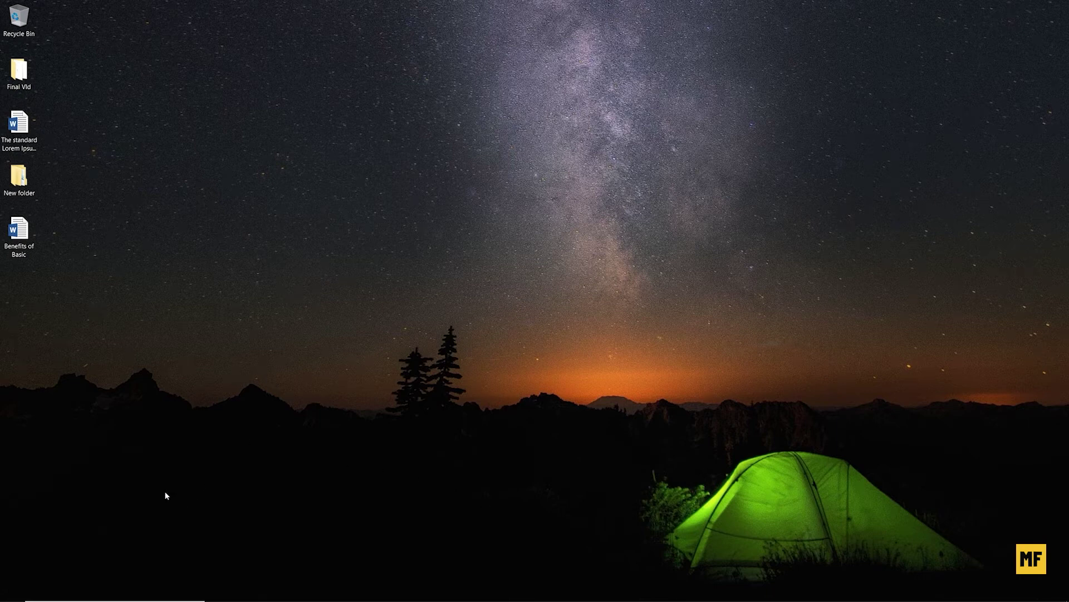
click(127, 595)
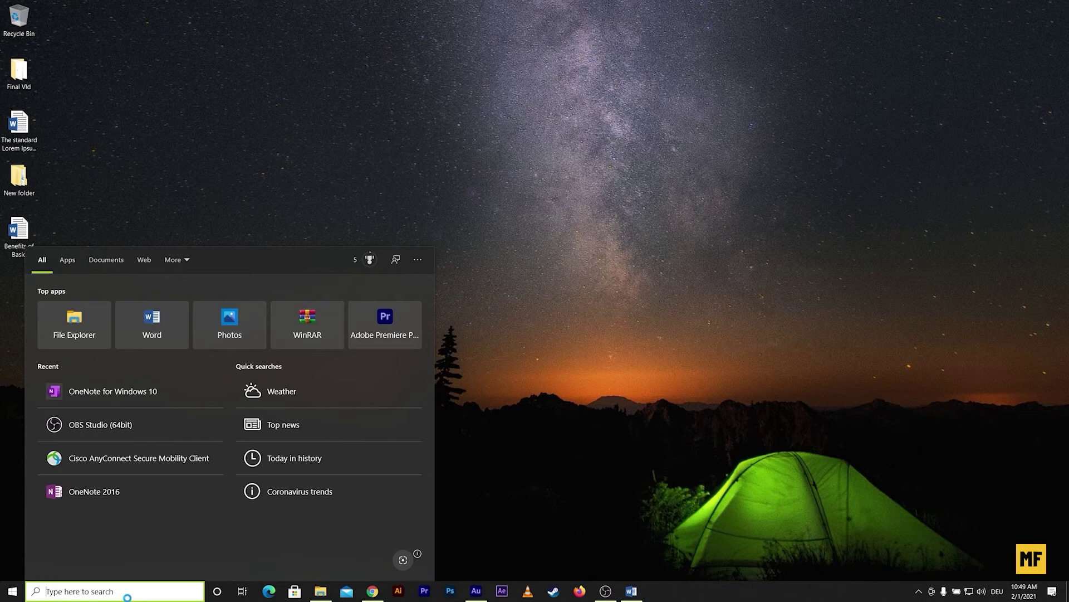
Launch OneNote for Windows 10 from Recent to show the synced Sign page.
click(120, 395)
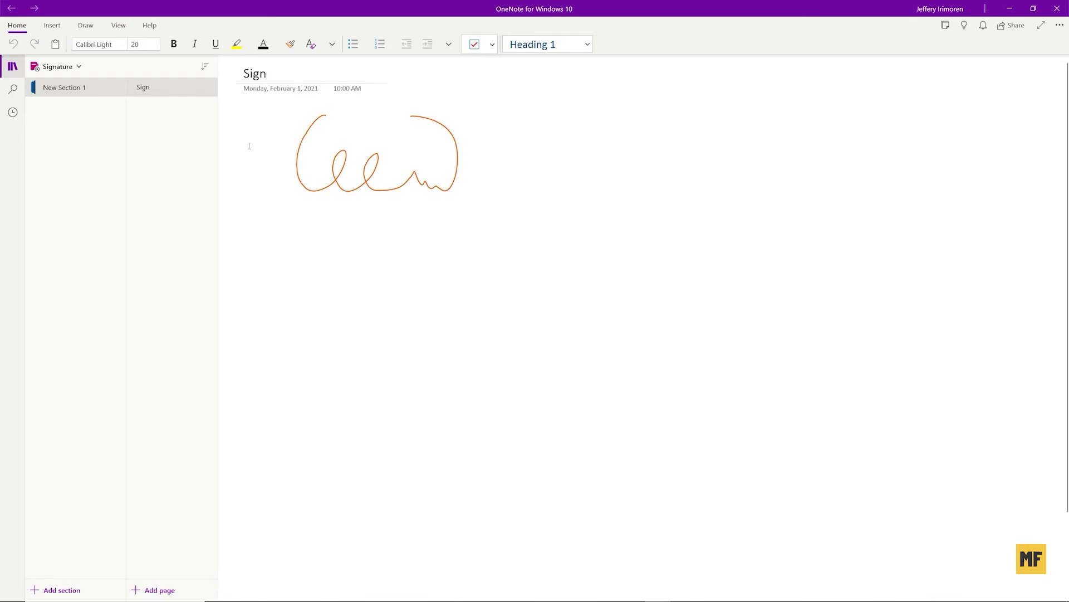
Open the Signature notebook and display the notebook list: Quick Notebook, Tutorial, Signature.
click(12, 68)
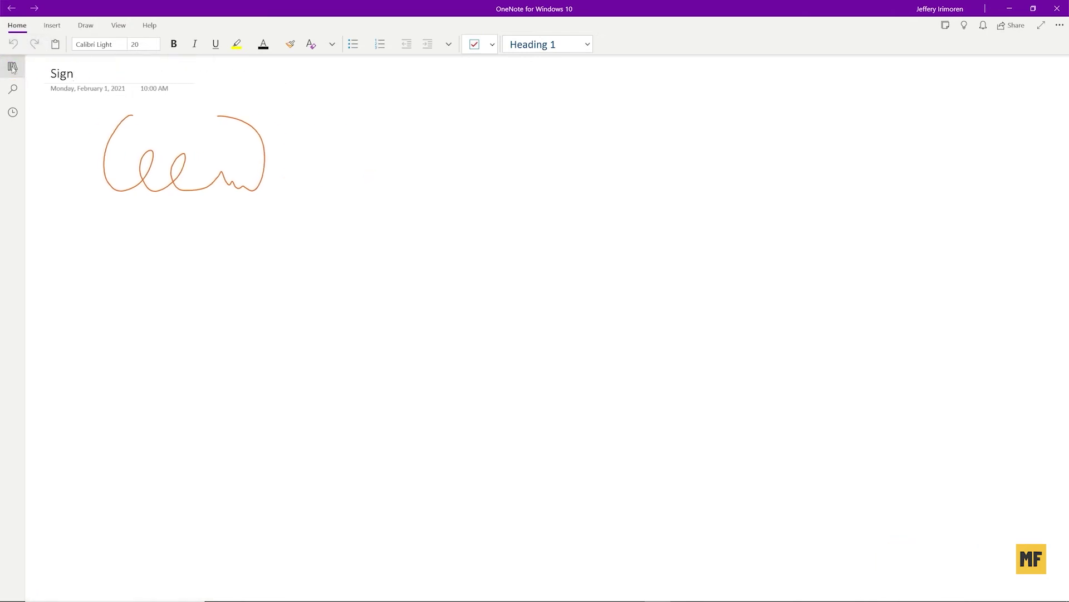
click(12, 68)
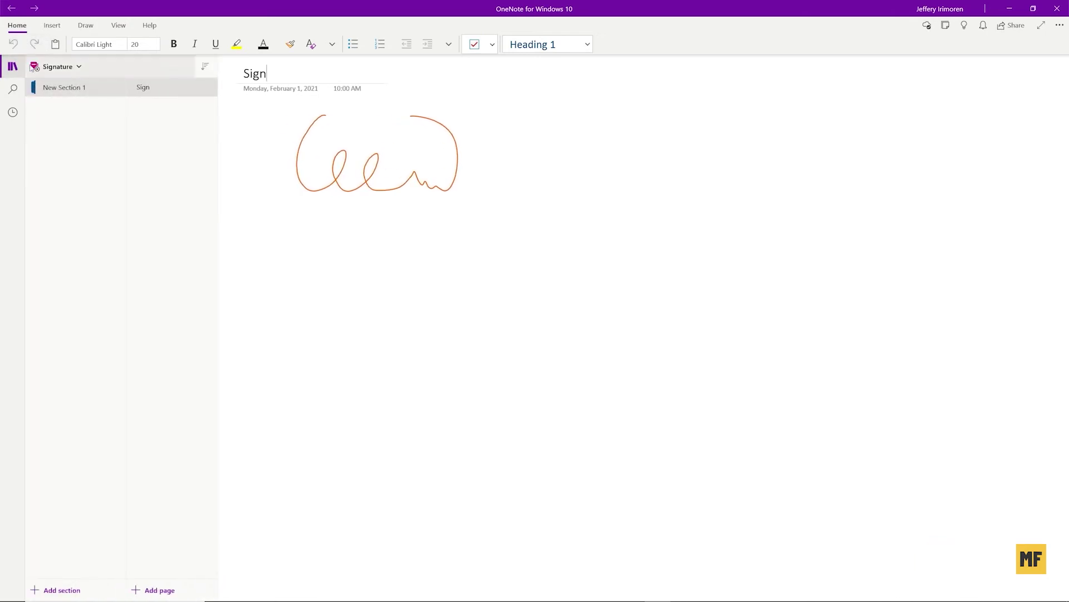
click(56, 67)
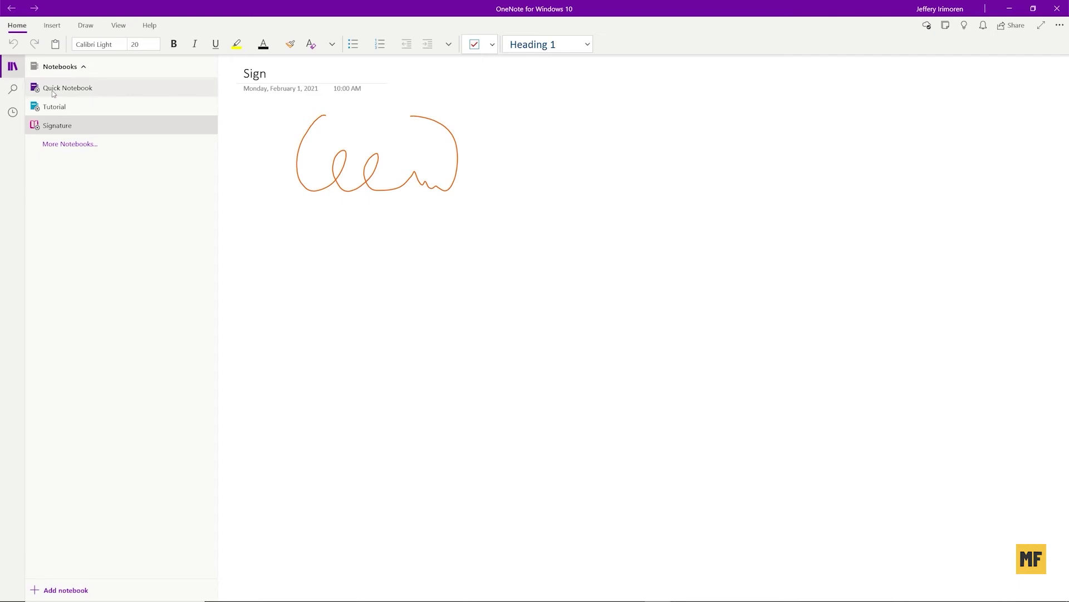
click(54, 127)
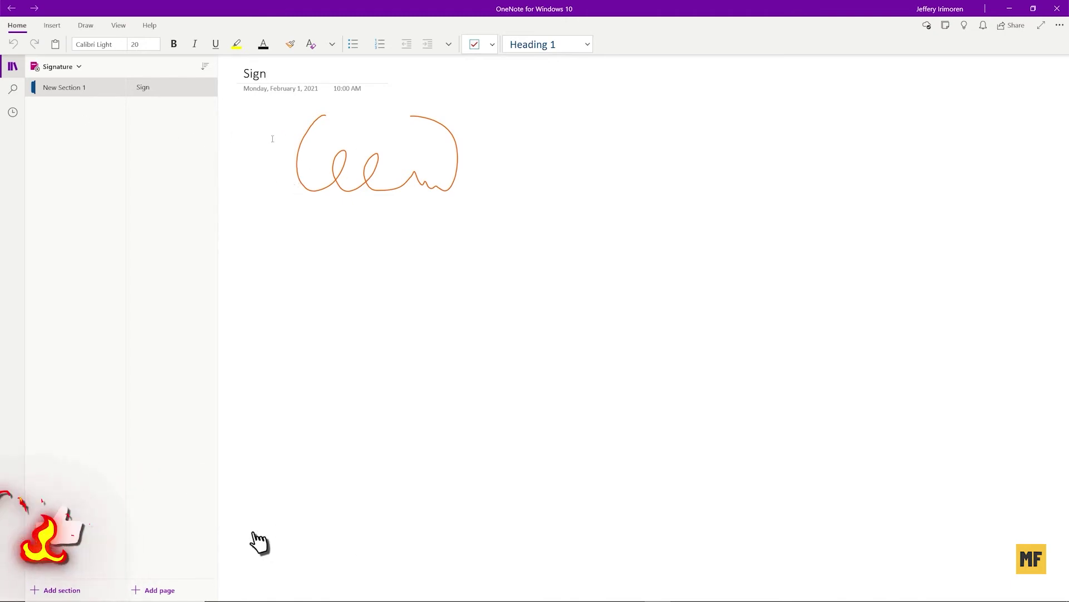
click(57, 68)
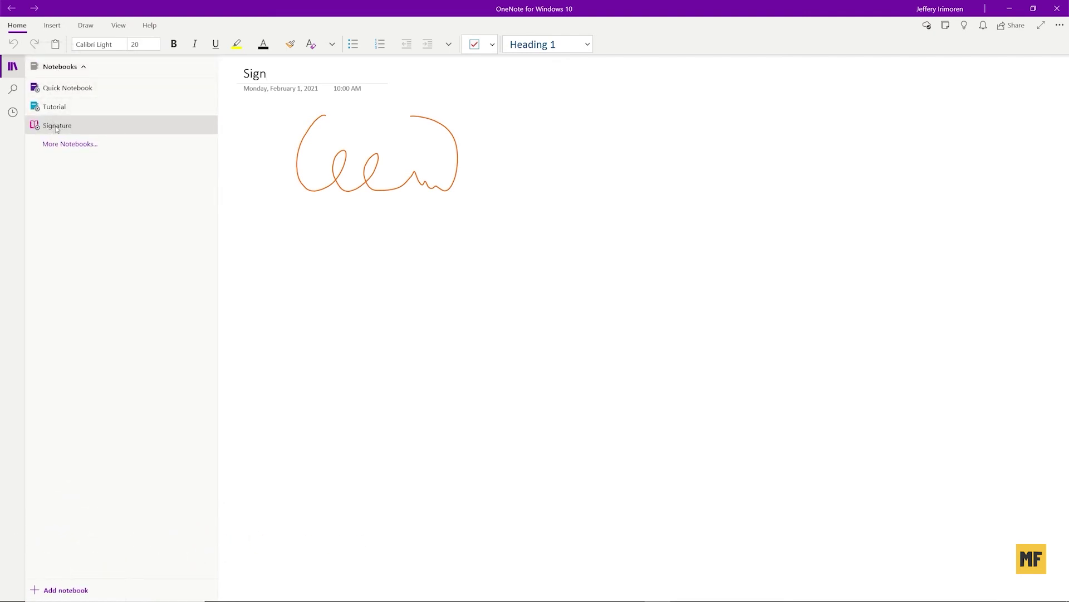
Run Sync All Notebooks from the Signature notebook's menu and hide the navigation pane.
right_click(56, 128)
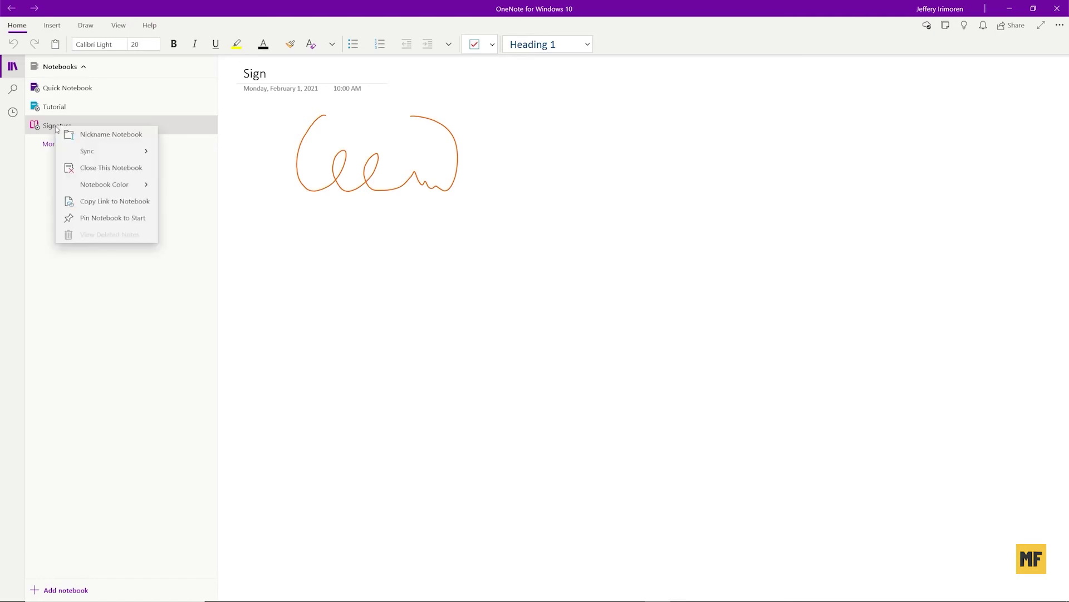
click(93, 152)
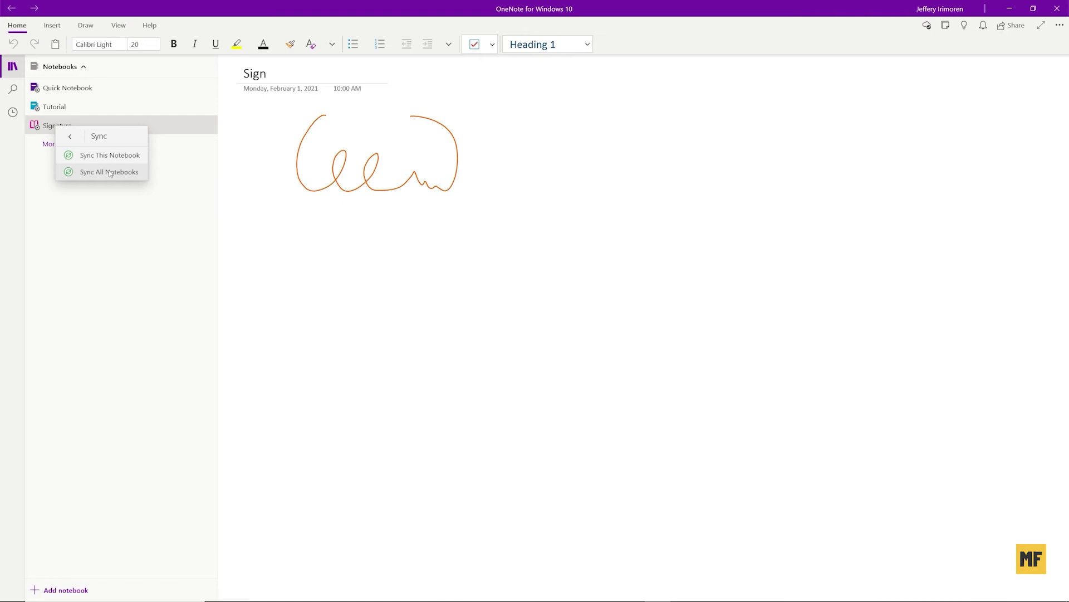
click(110, 172)
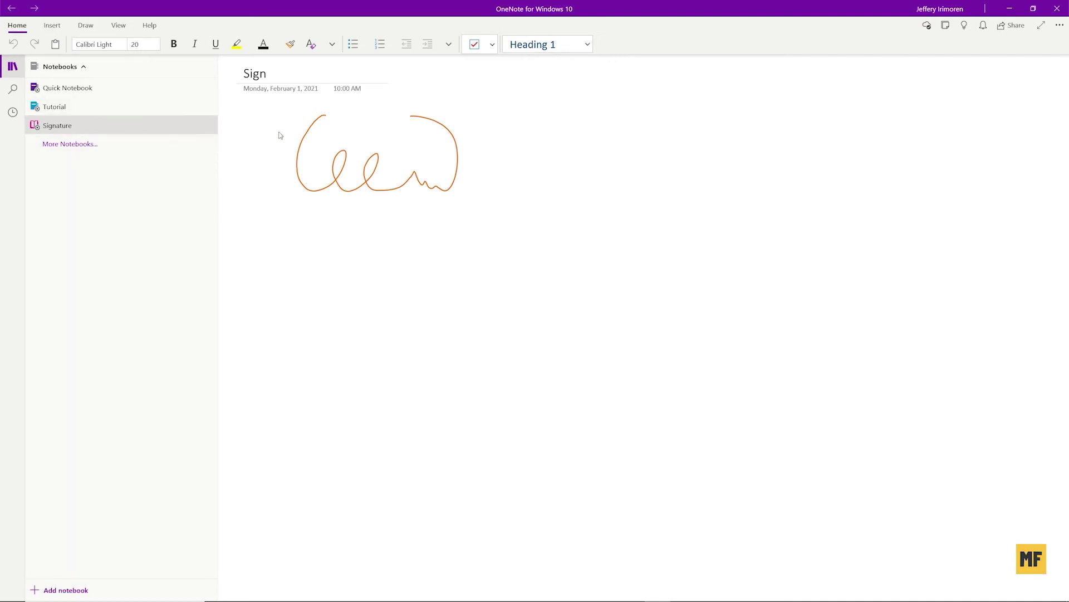
click(13, 68)
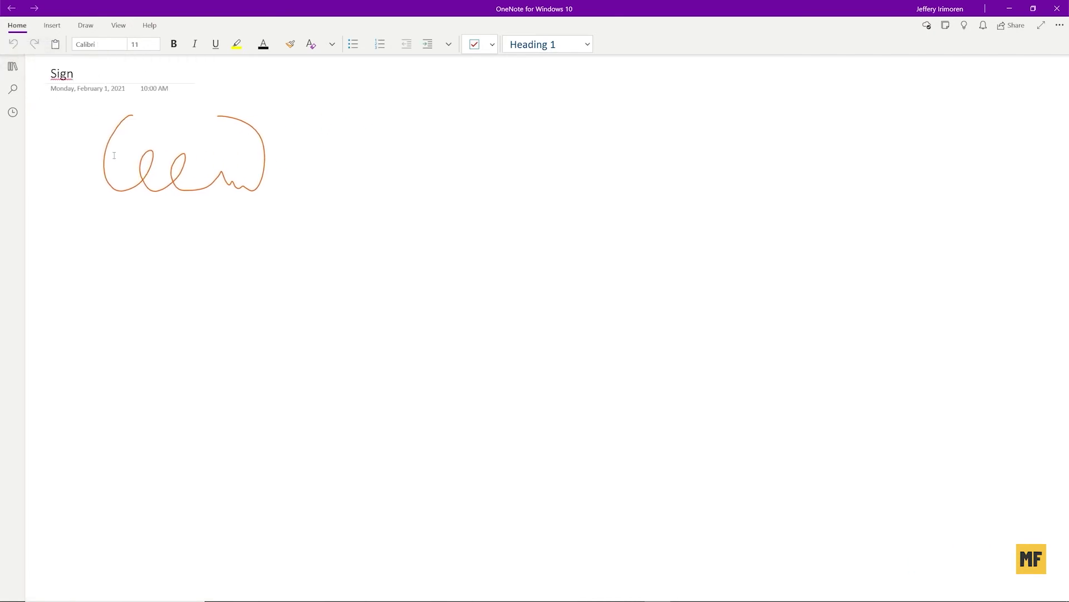
Drag a selection box around the entire orange ink signature on the Sign page.
click(145, 175)
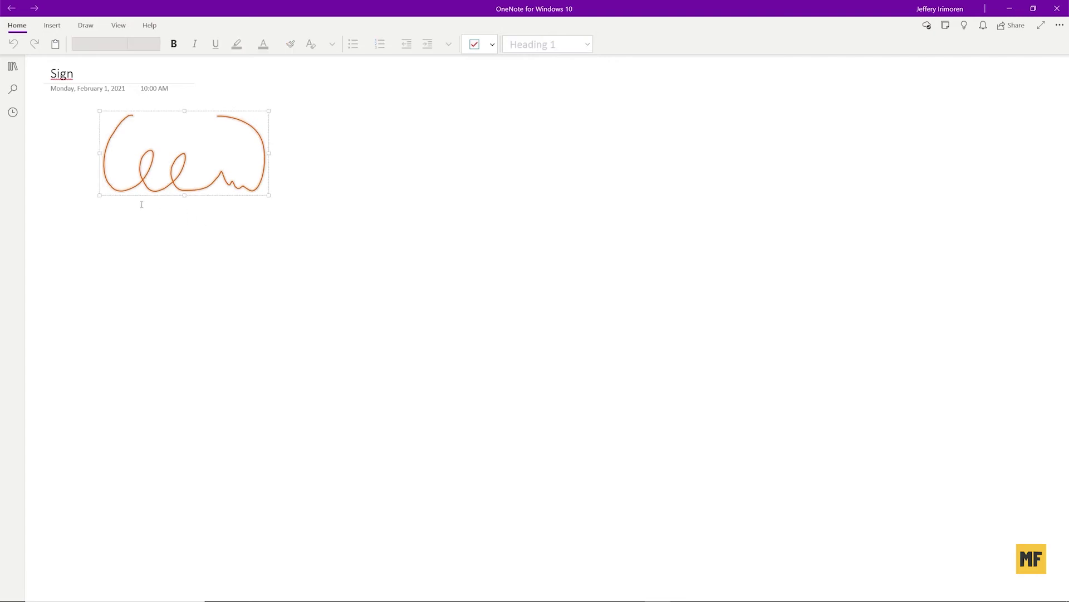
click(90, 164)
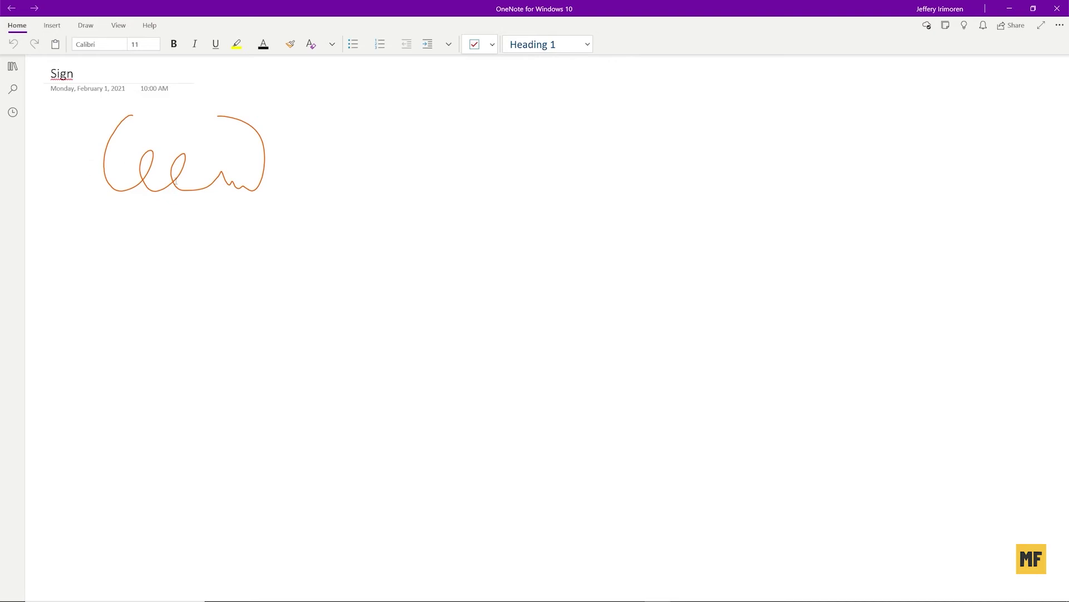
click(146, 173)
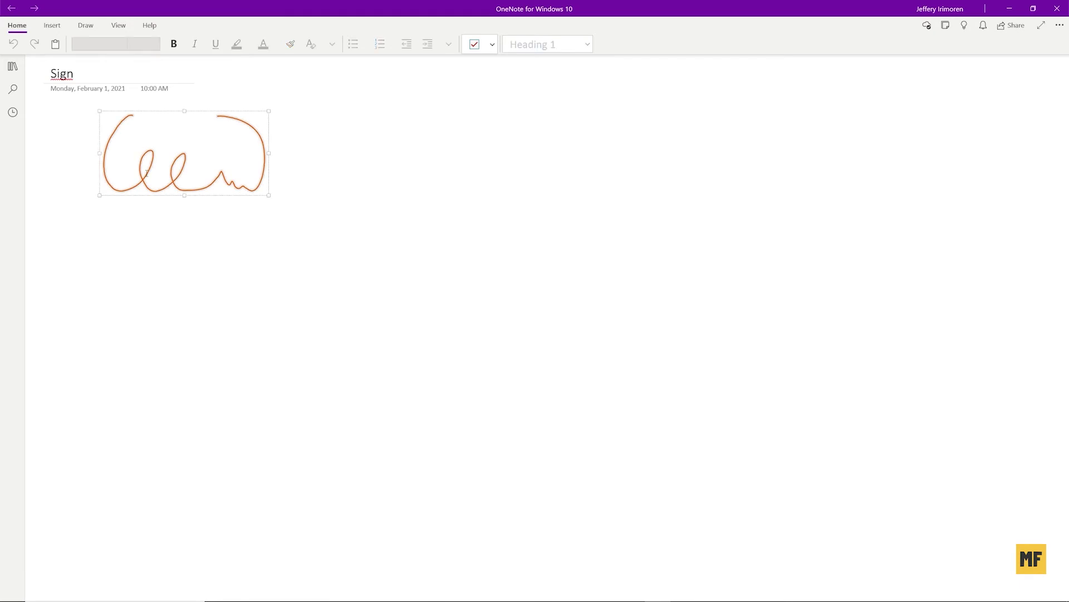
click(86, 187)
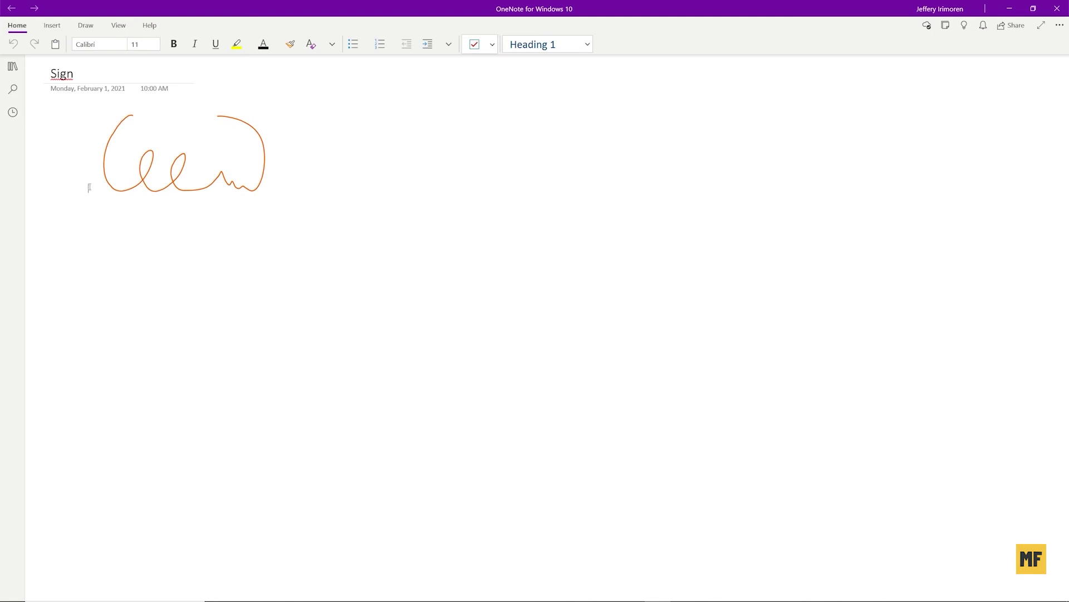
mouse_move(87, 188)
mouse_down()
mouse_move(117, 169)
mouse_move(161, 168)
mouse_up()
mouse_move(93, 199)
mouse_down()
mouse_move(304, 141)
mouse_move(327, 99)
mouse_move(343, 98)
mouse_up()
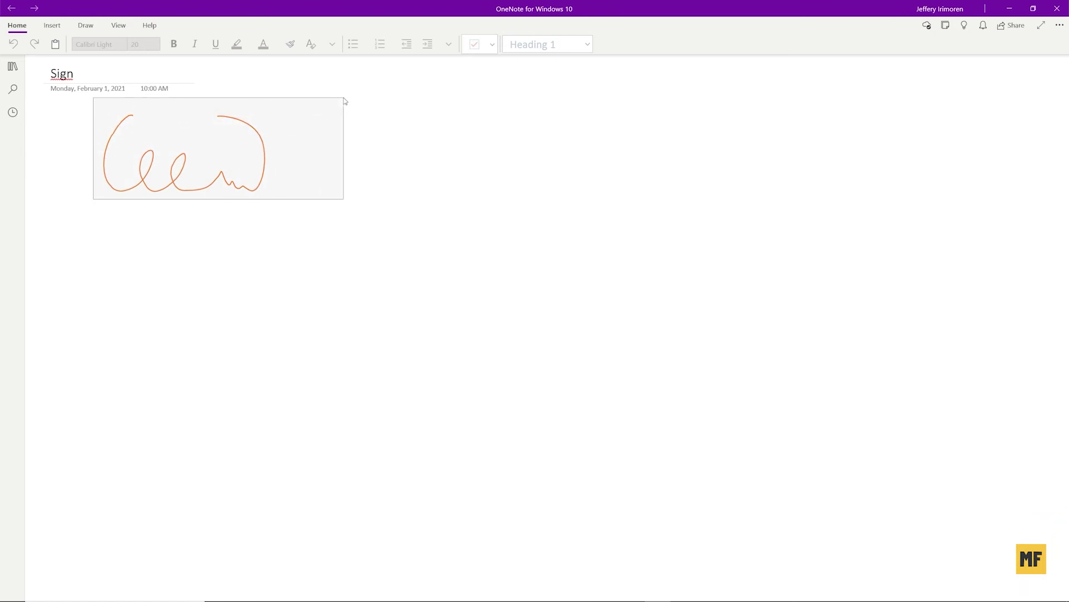
drag(344, 101, 286, 106)
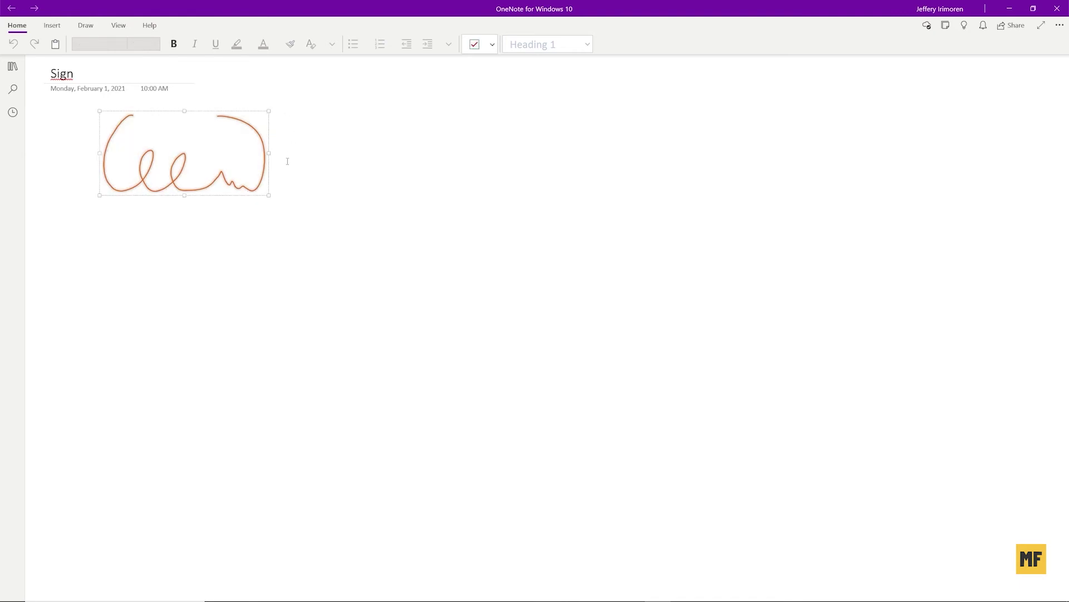
click(86, 26)
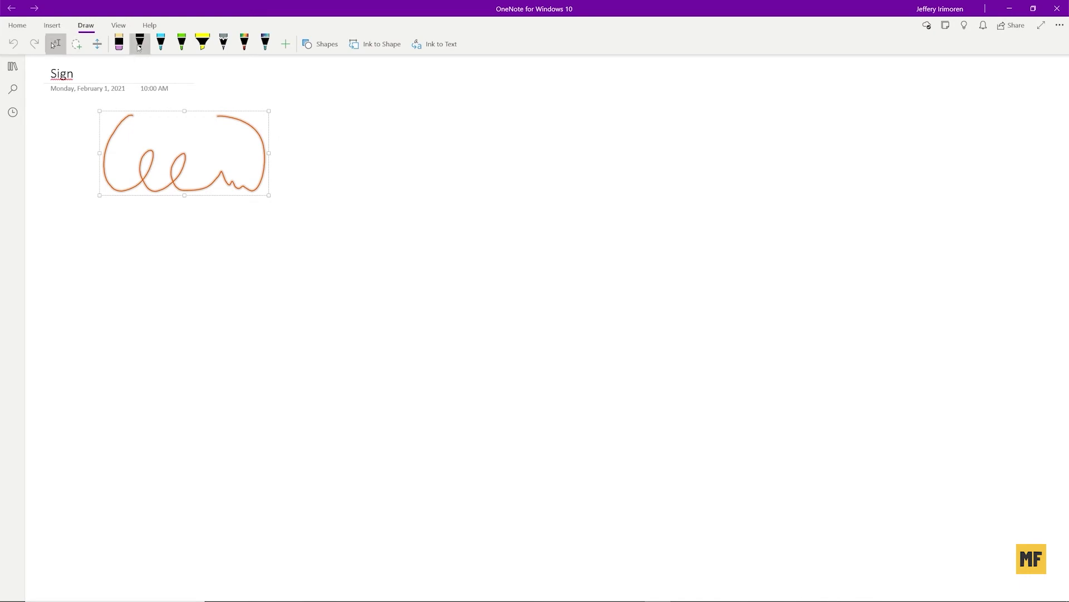
click(139, 44)
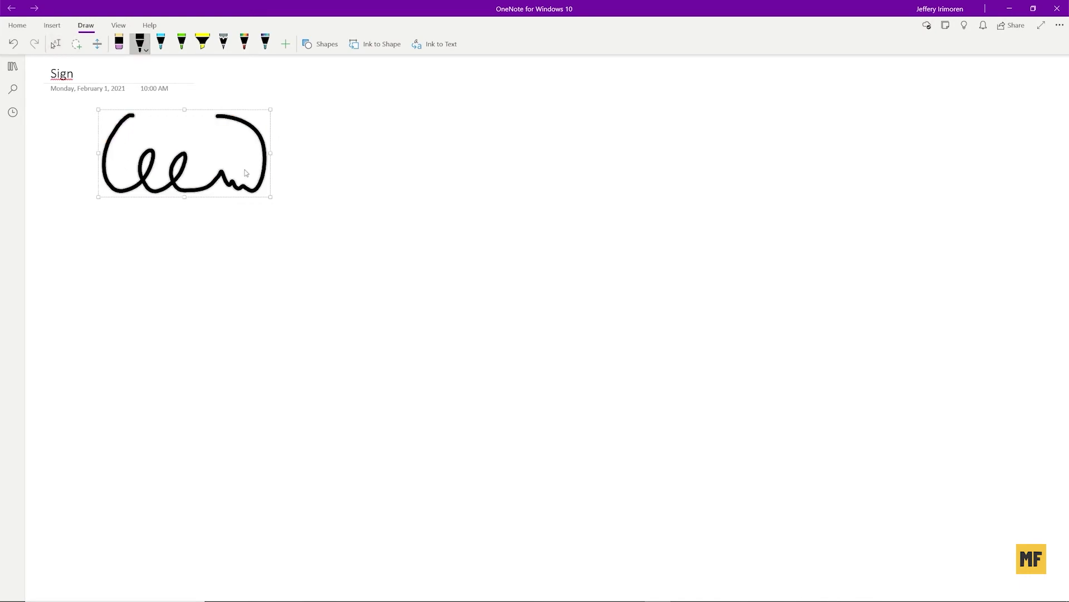
click(146, 51)
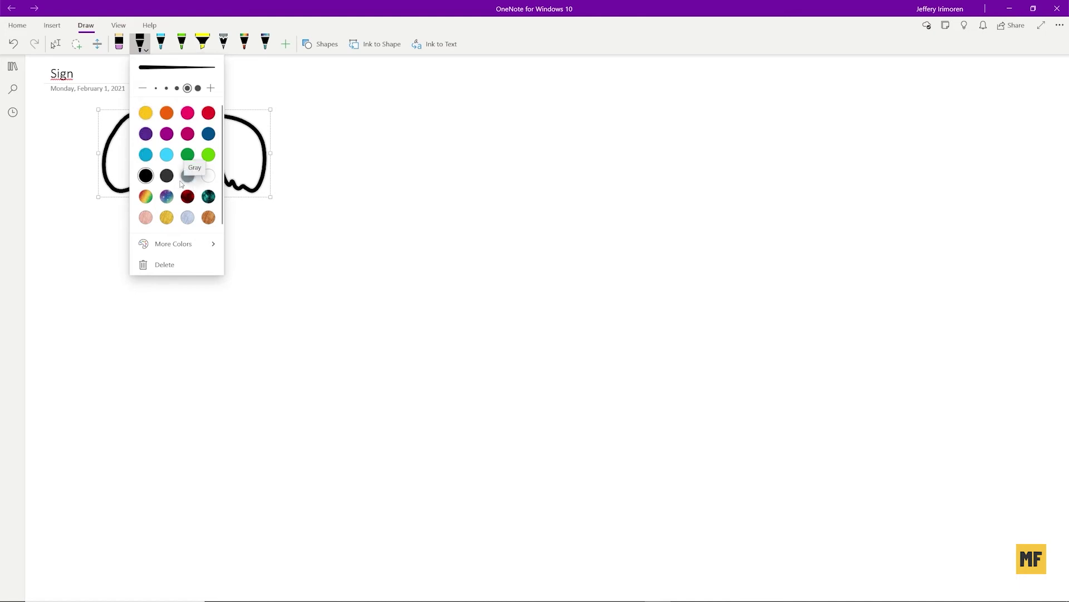
click(166, 114)
click(188, 154)
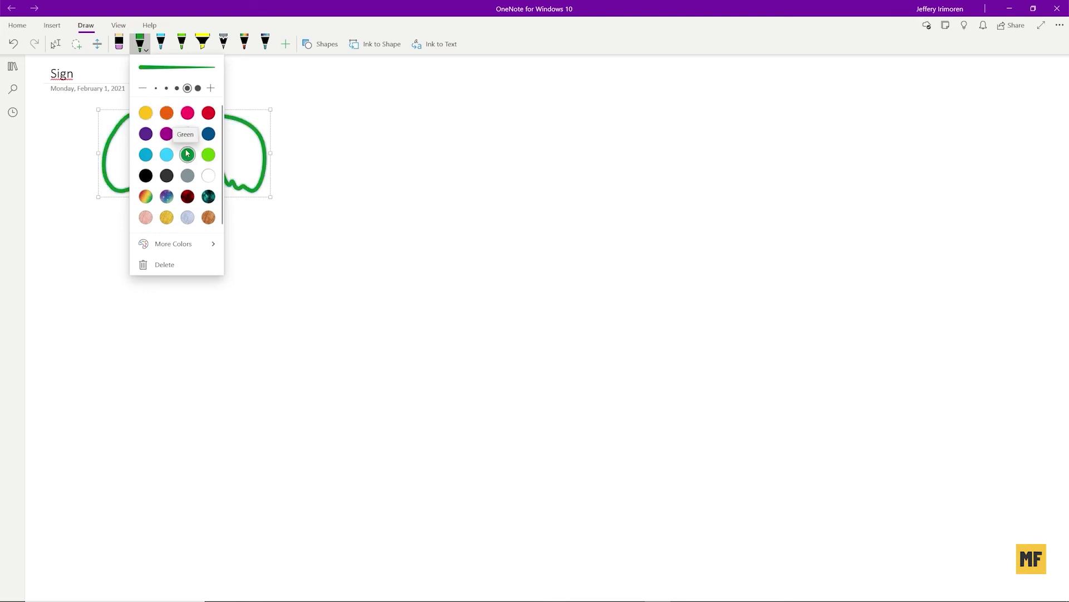
click(146, 196)
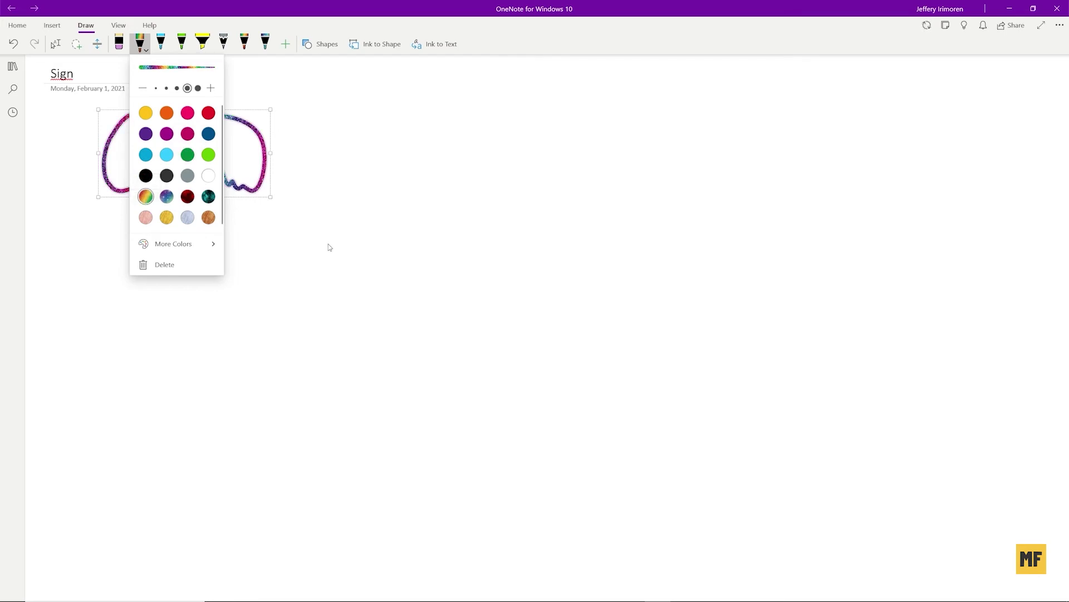
click(166, 196)
click(300, 205)
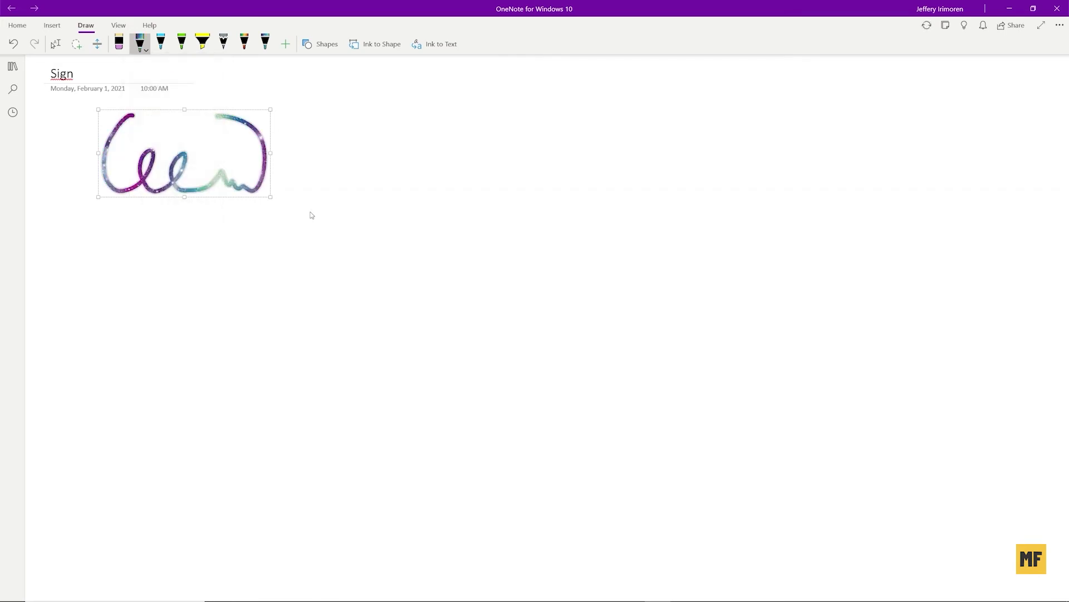
click(146, 51)
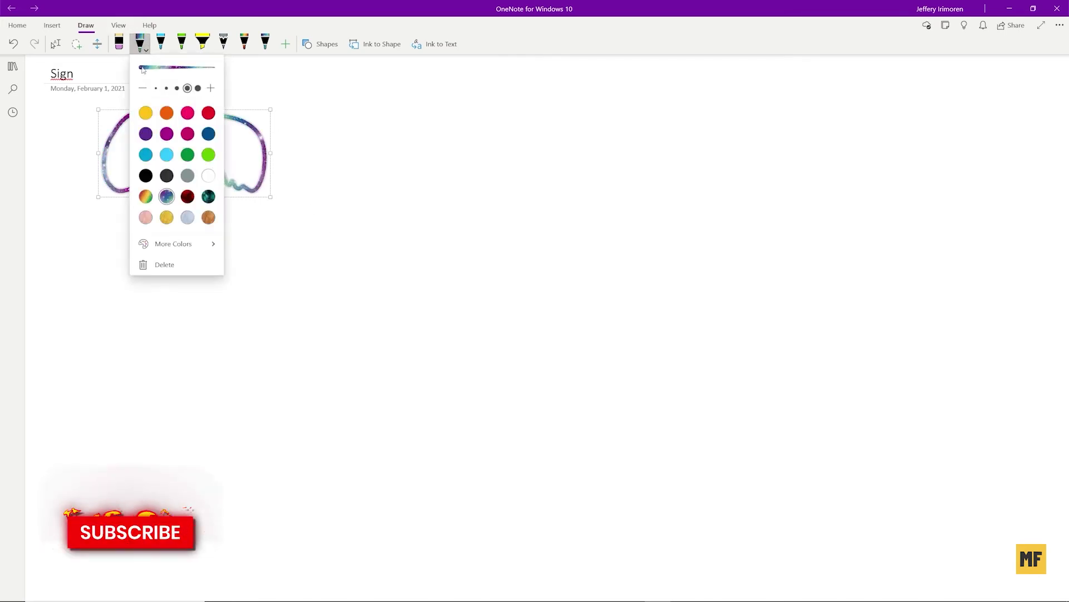
click(146, 176)
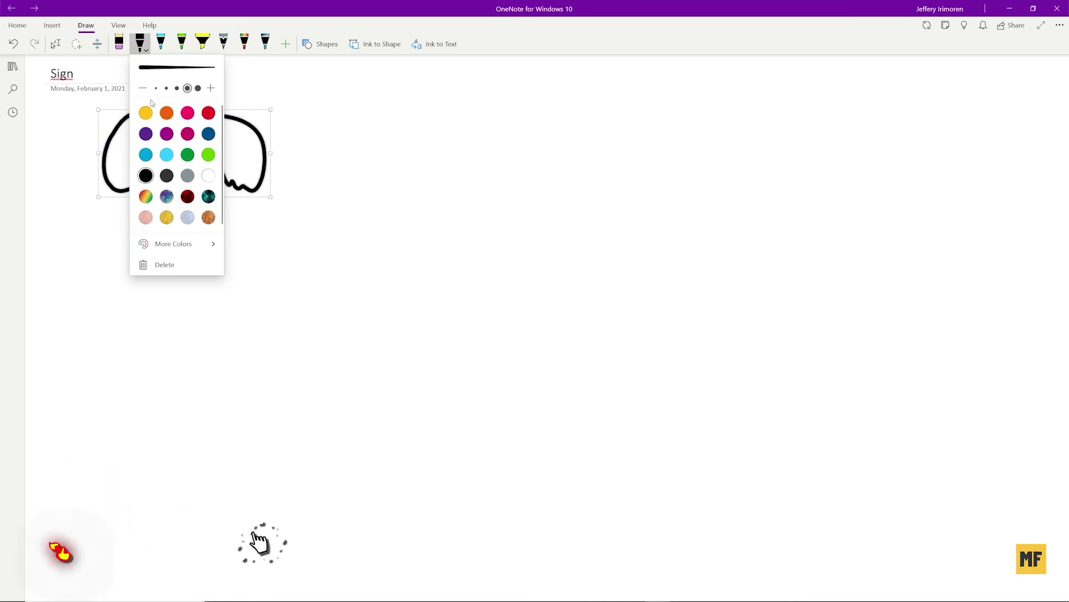
click(187, 246)
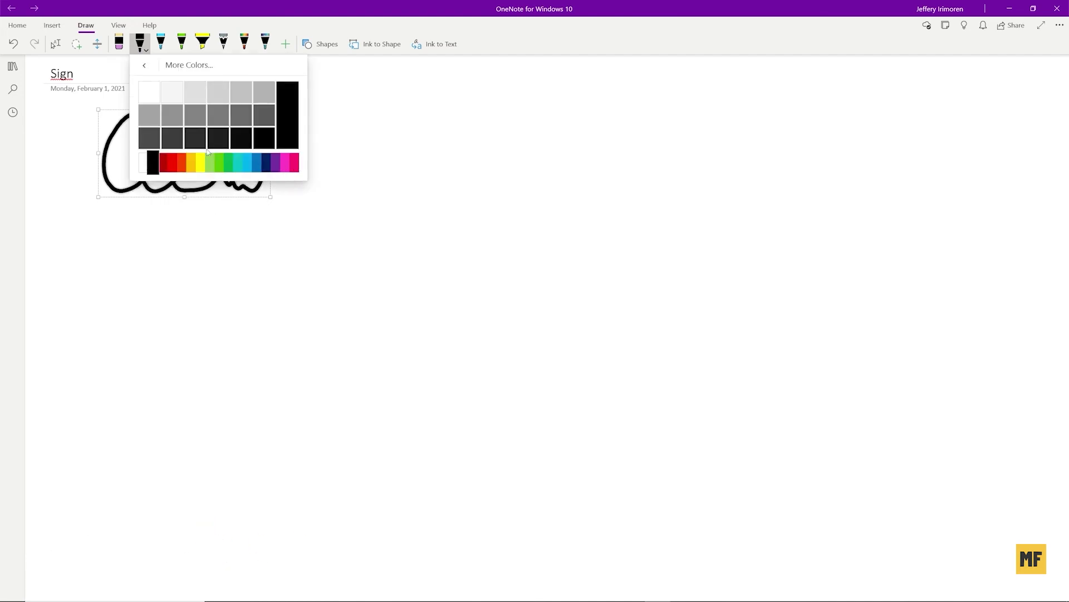
click(146, 67)
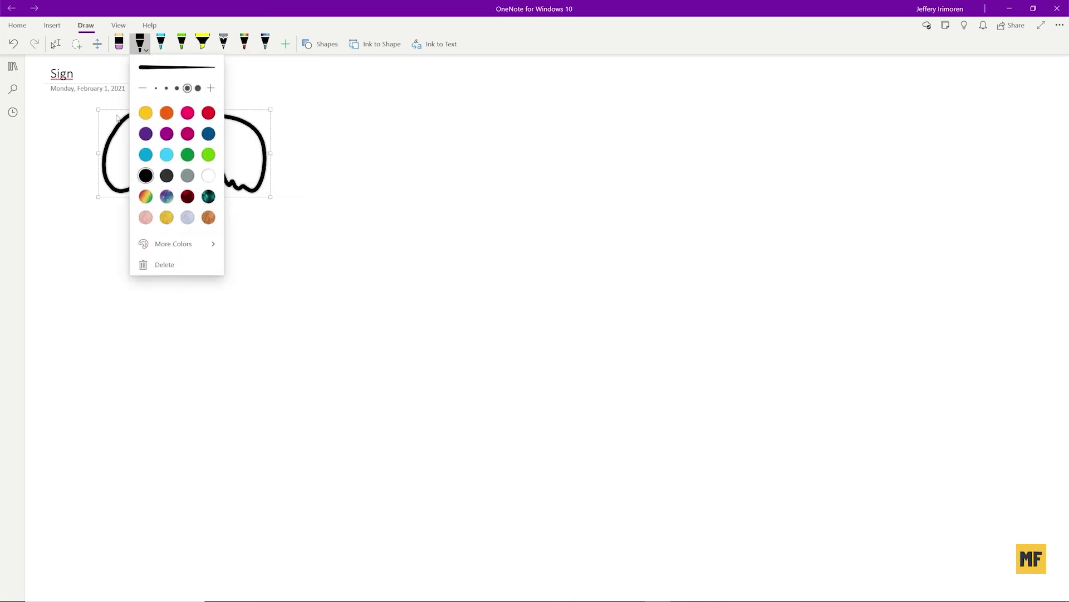
click(167, 88)
click(176, 88)
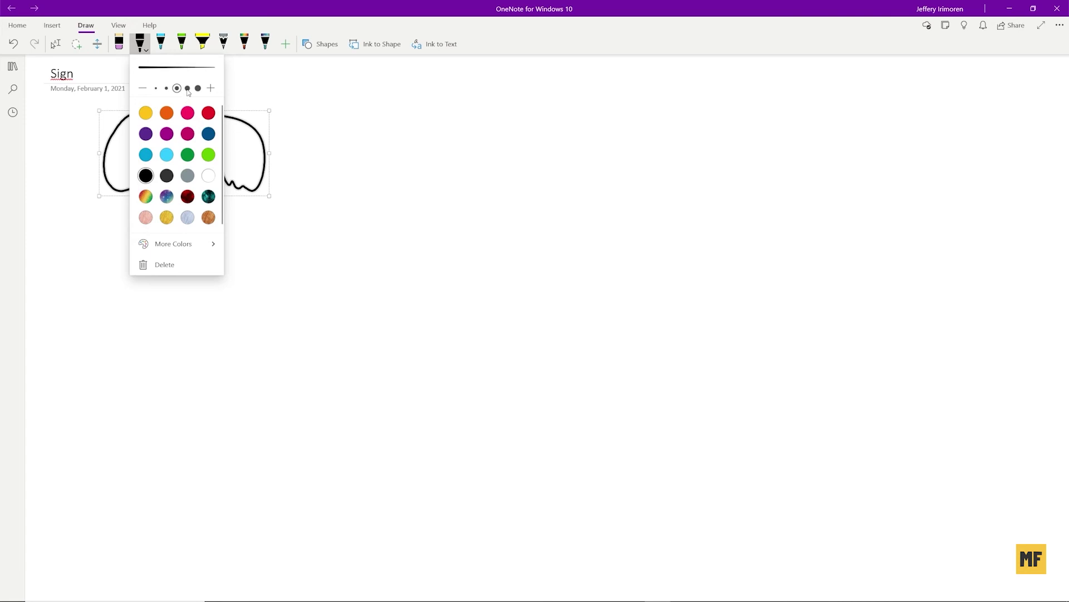
click(187, 89)
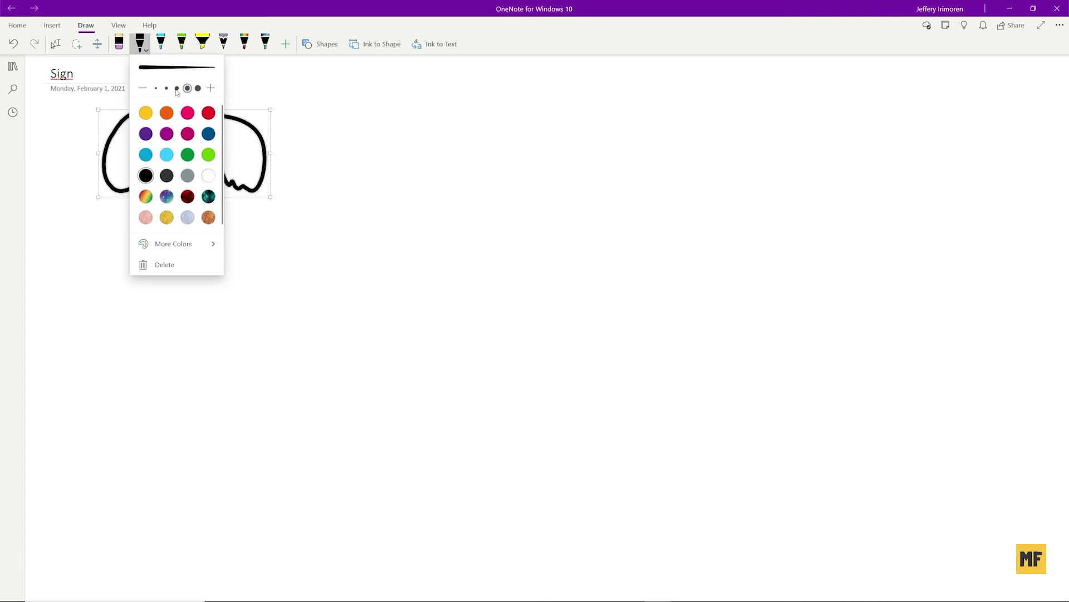
click(177, 88)
click(187, 89)
click(286, 157)
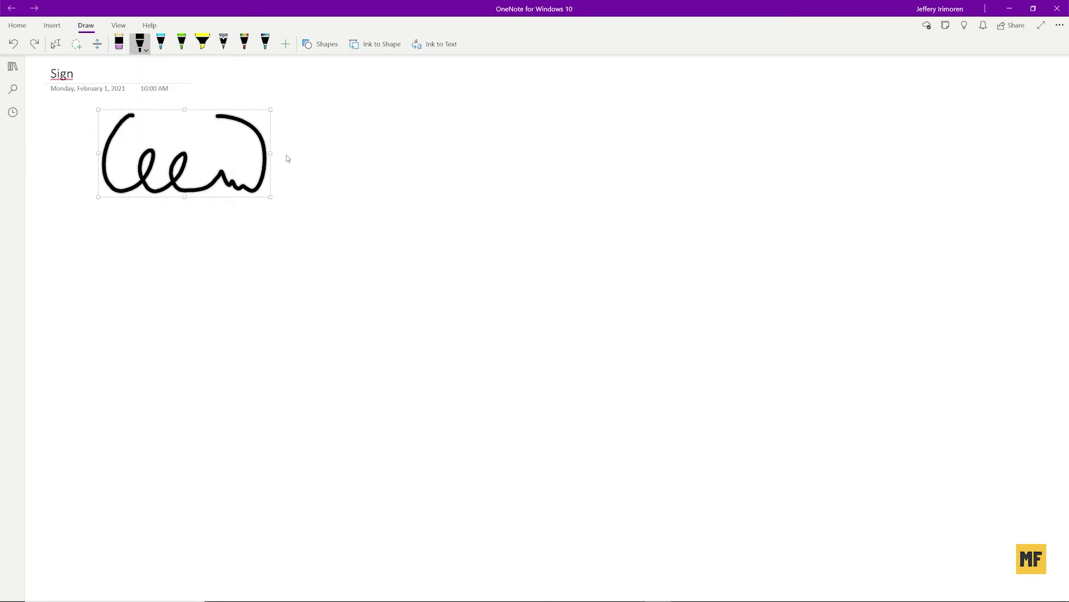
click(54, 46)
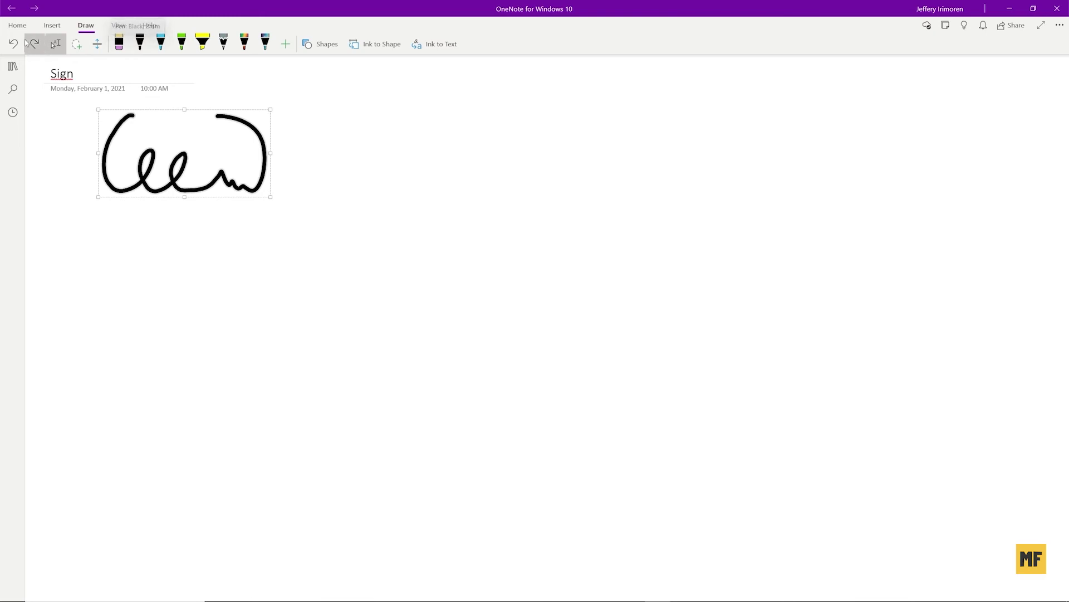
Reselect the whole black ink signature and copy it to the clipboard.
click(82, 177)
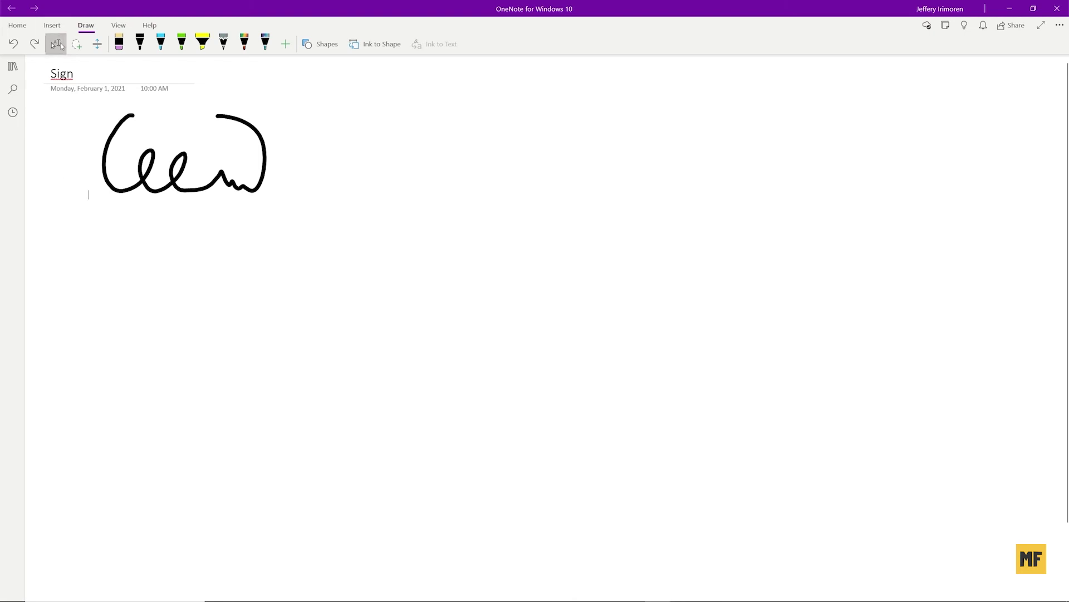
mouse_move(87, 196)
mouse_down()
mouse_move(233, 204)
mouse_move(313, 182)
mouse_move(316, 103)
mouse_up()
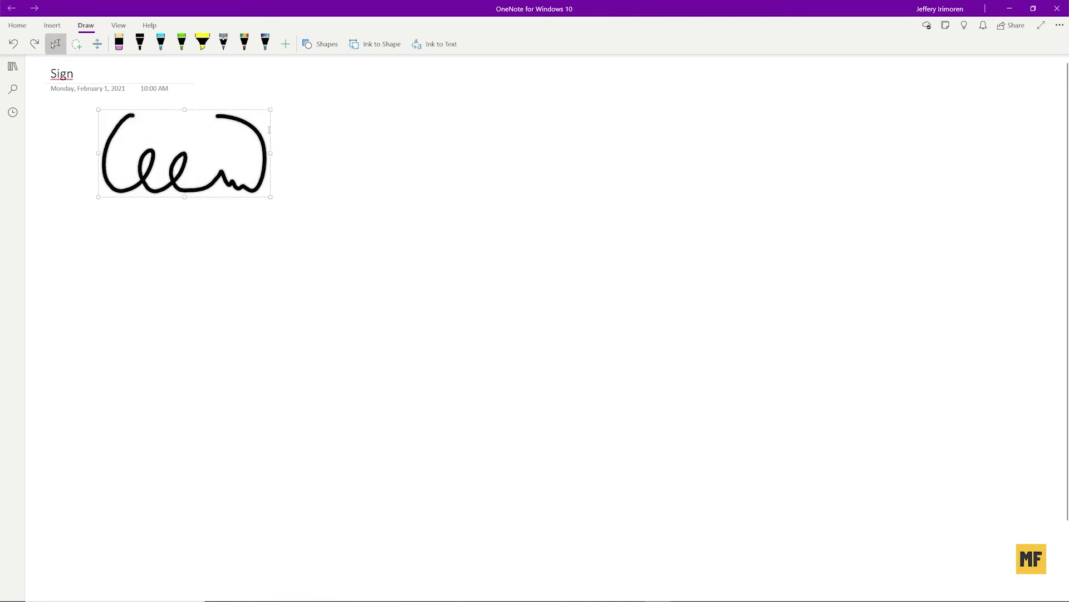
right_click(260, 175)
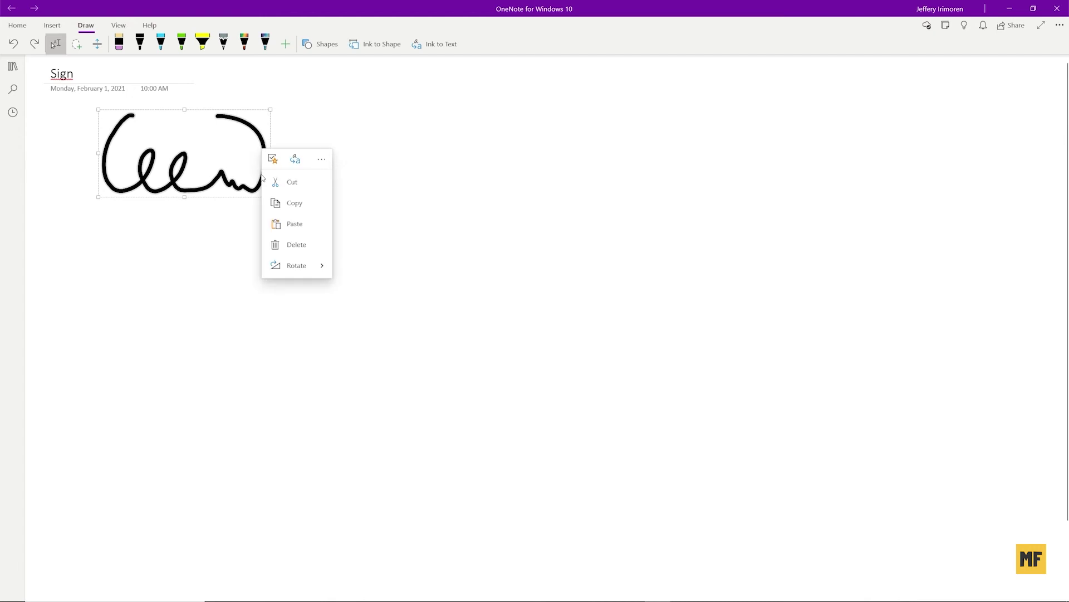
click(305, 206)
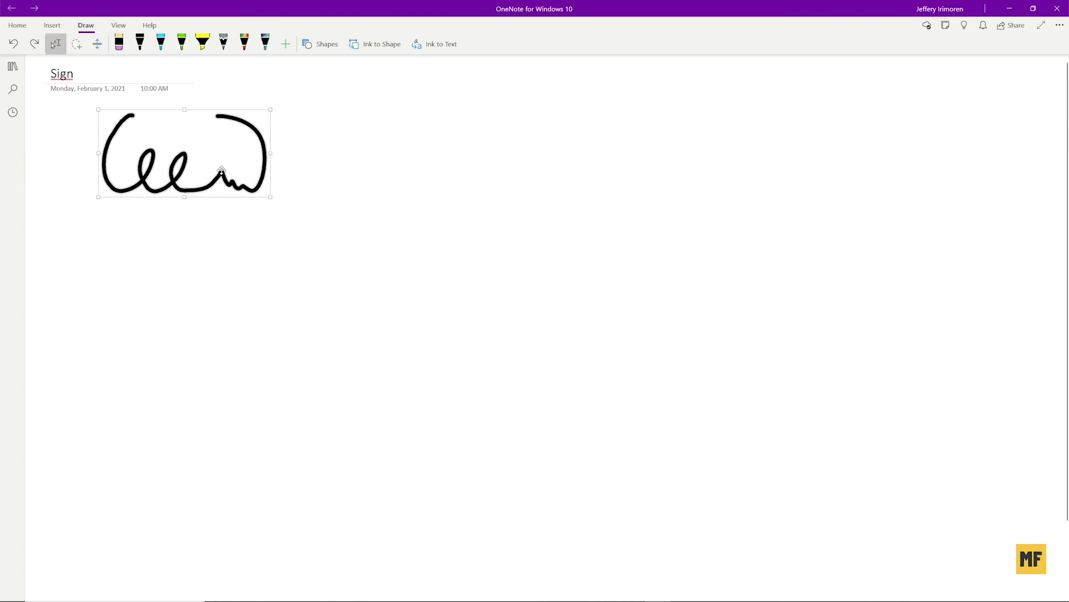
key(ctrl+c)
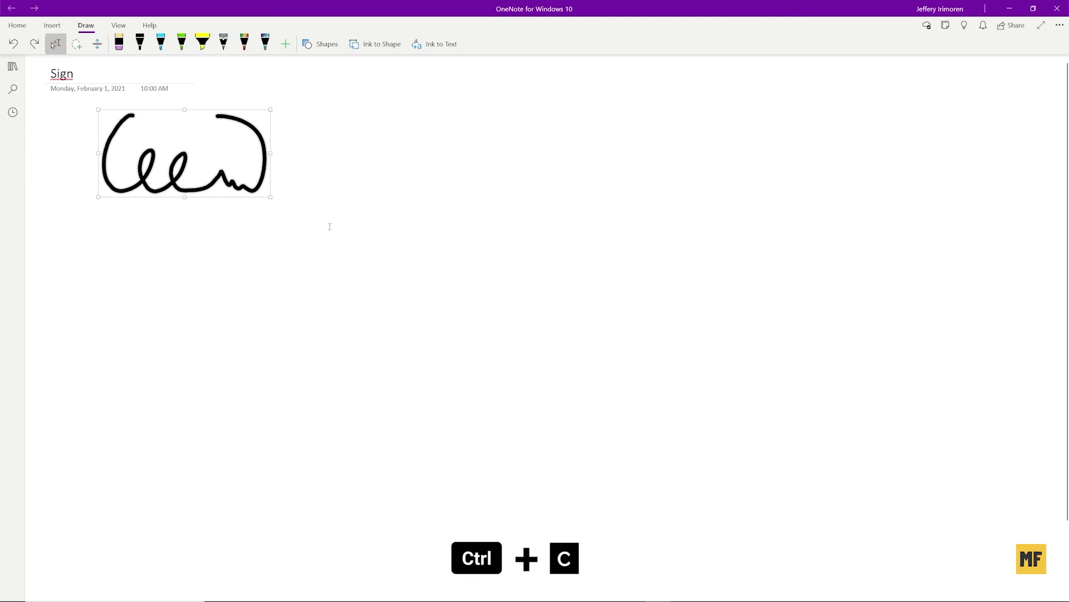
Paste the signature under Signatures in the Benefits of Basic document with Merge Formatting.
mouse_move(501, 591)
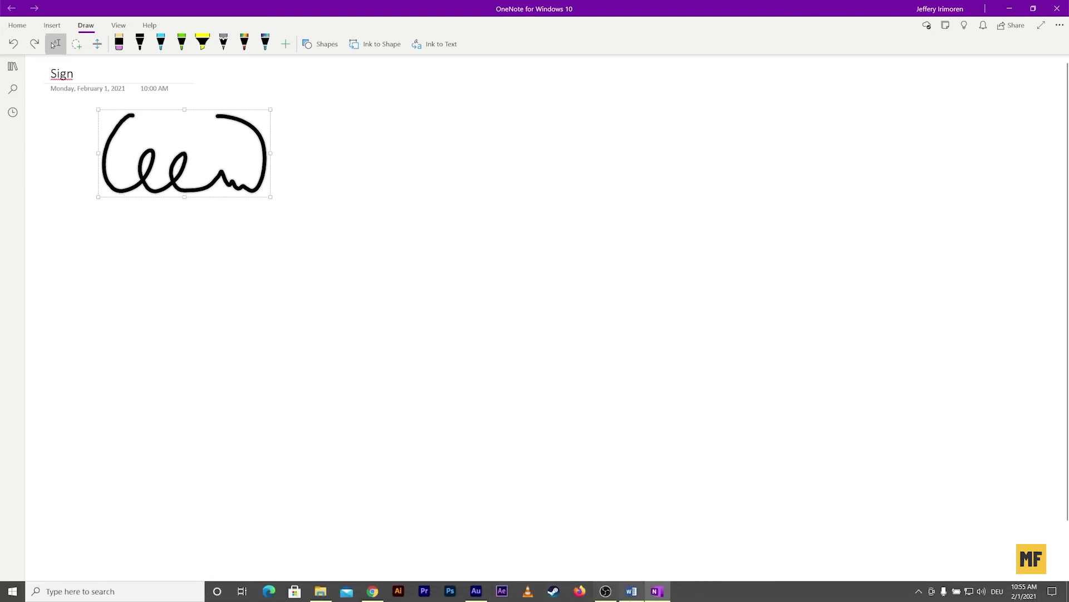
click(632, 592)
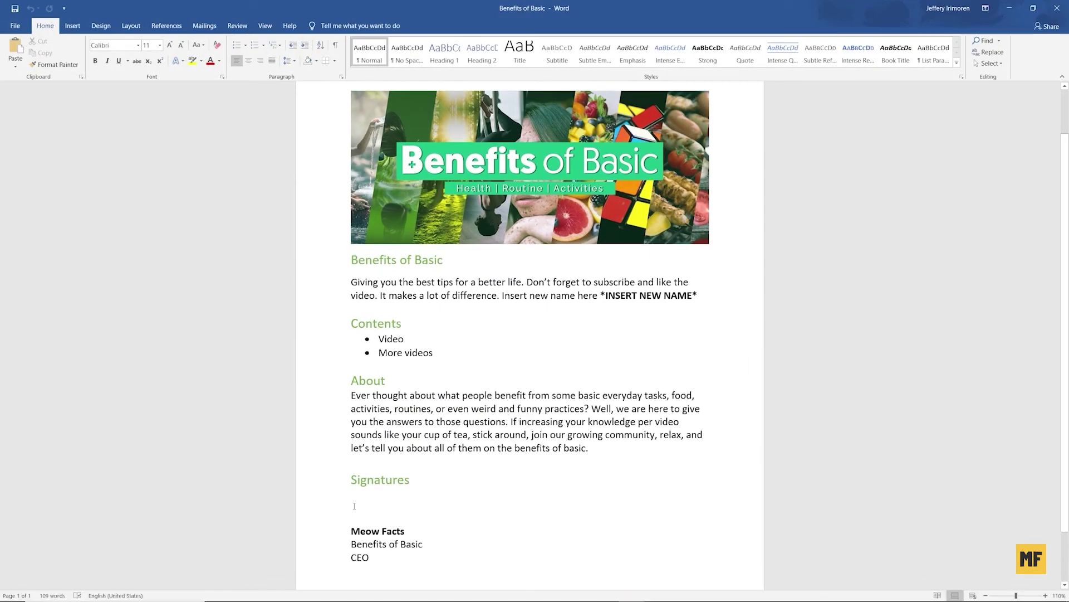
key(ctrl+v)
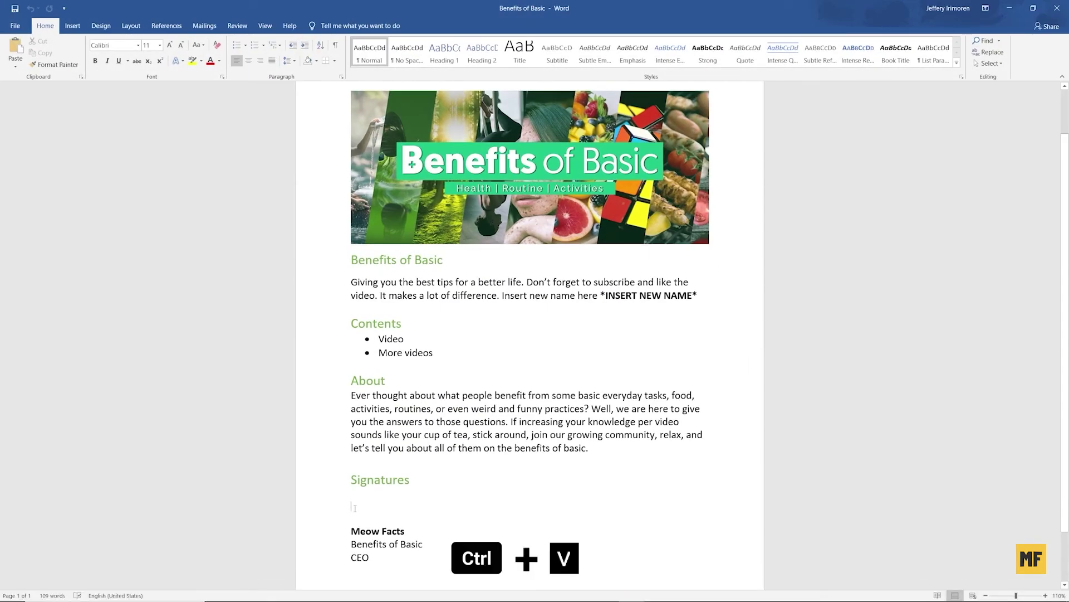
right_click(355, 508)
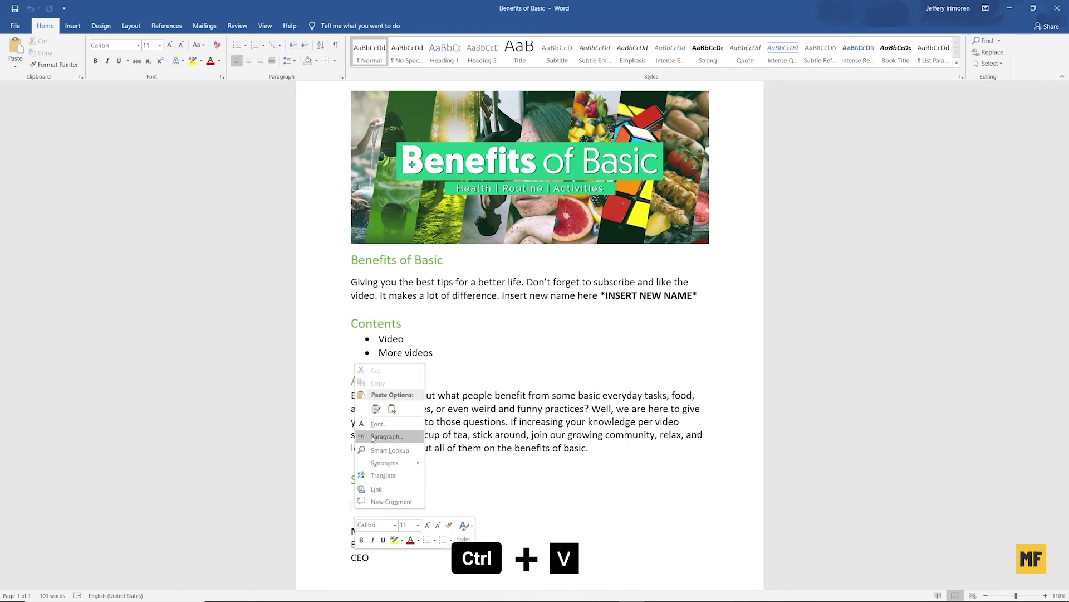
click(392, 410)
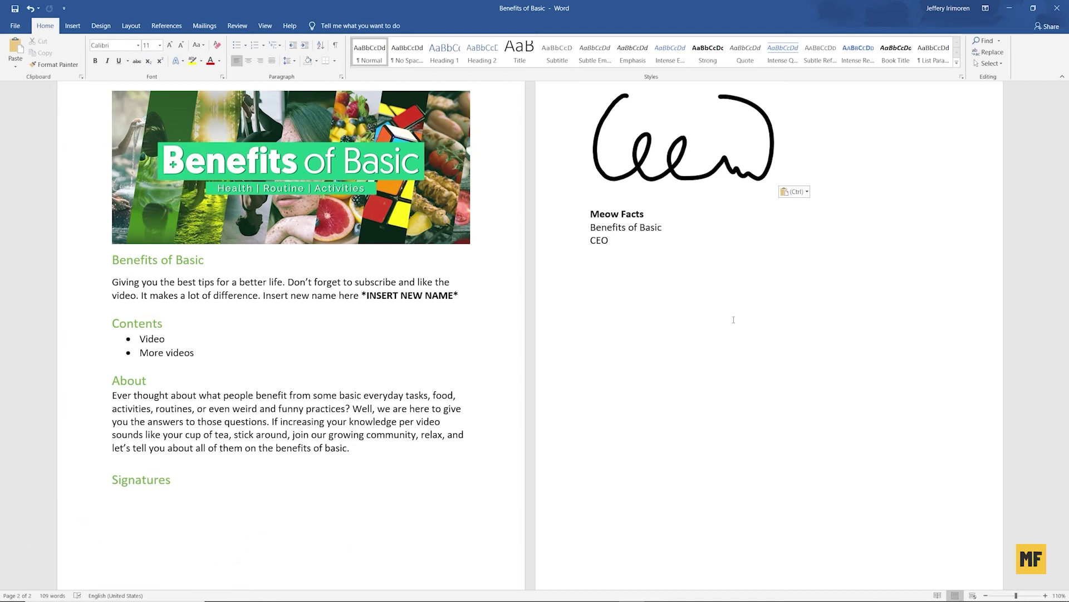
Shrink the pasted signature image and delete the blank line above Meow Facts.
click(747, 175)
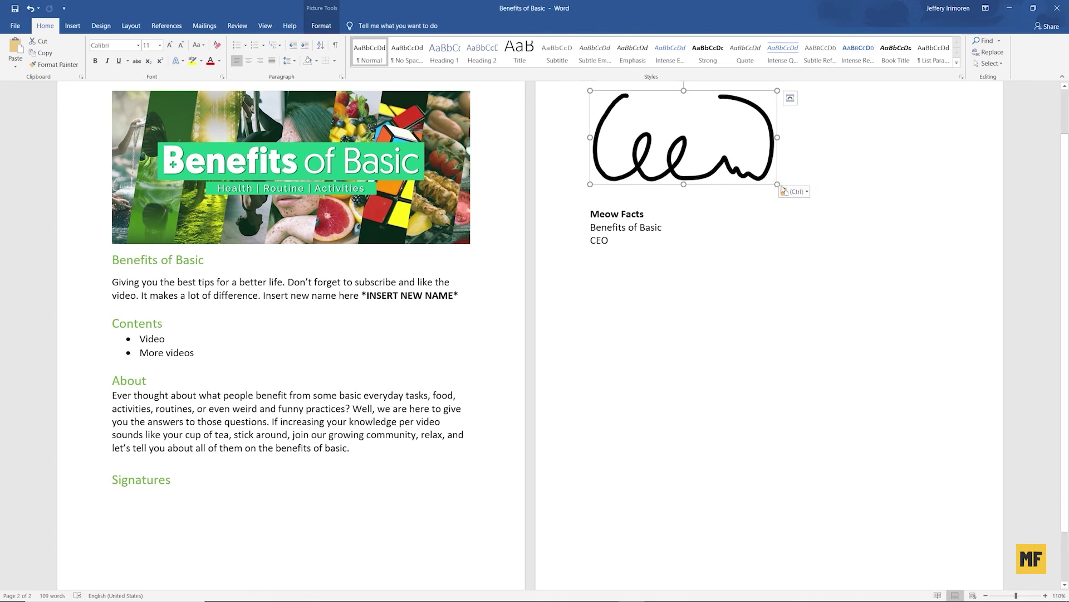
drag(777, 184, 649, 121)
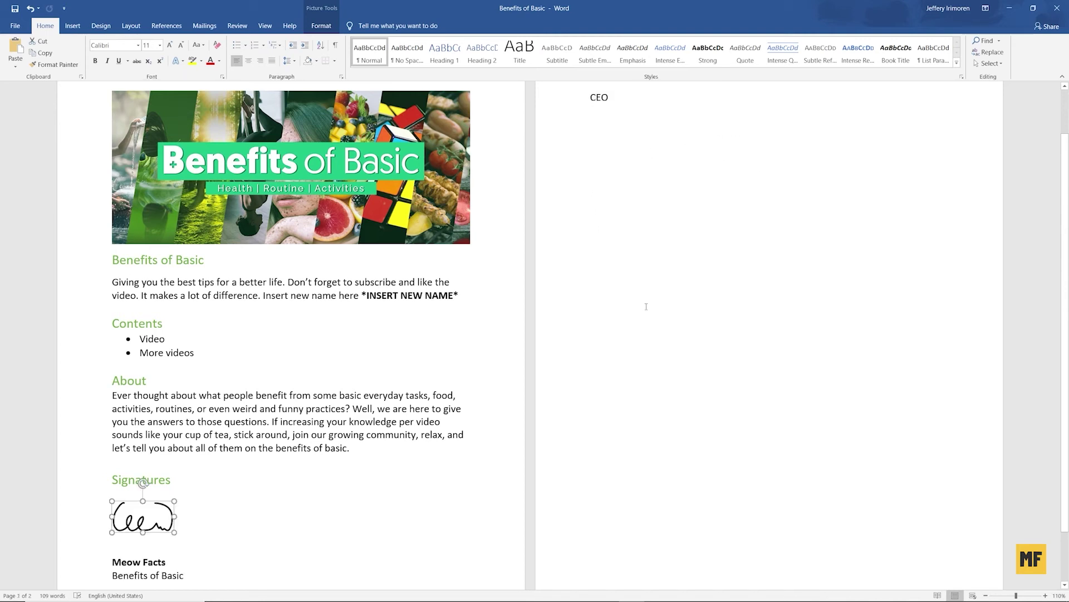
scroll(668, 208, down, 1)
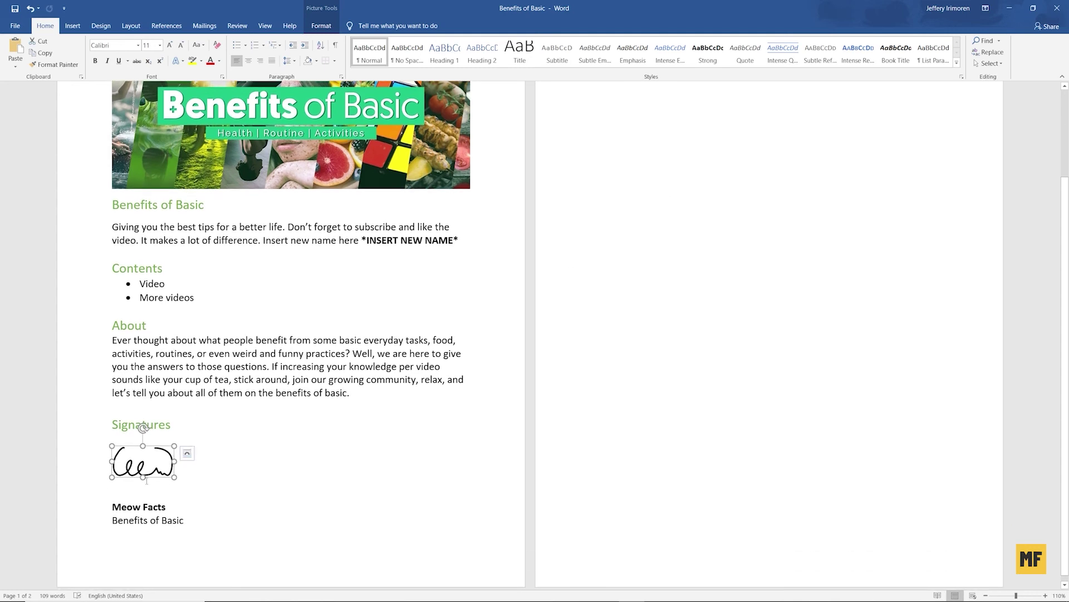
click(122, 493)
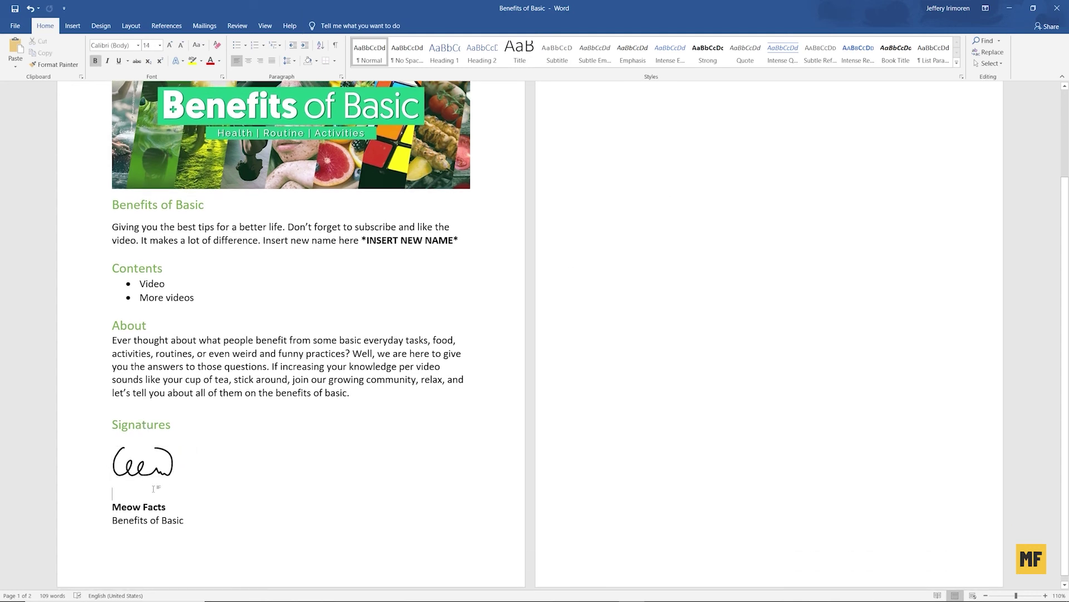
key(BackSpace)
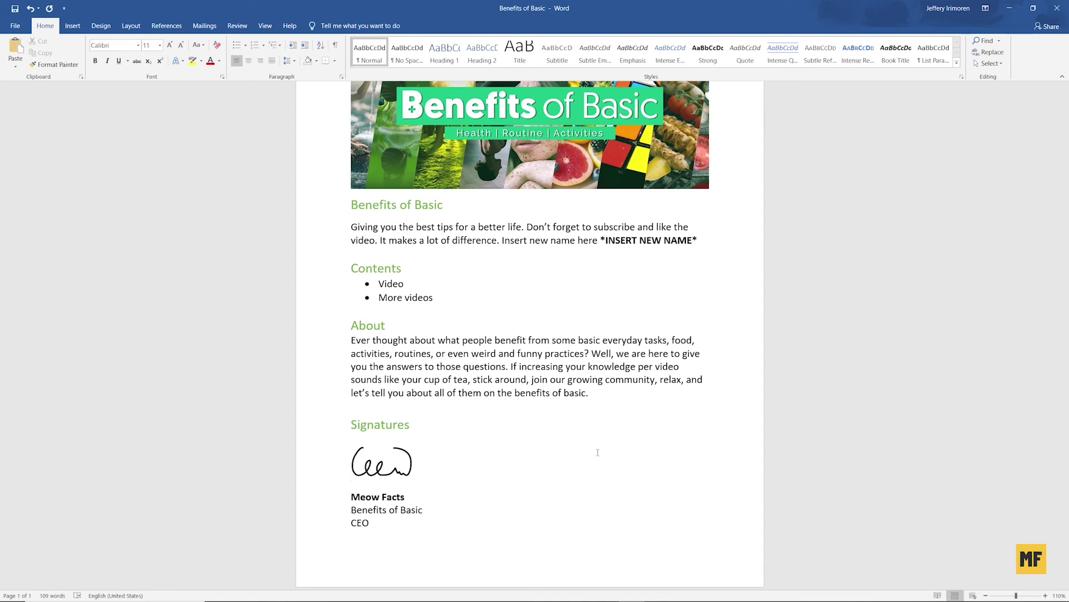
mouse_move(612, 599)
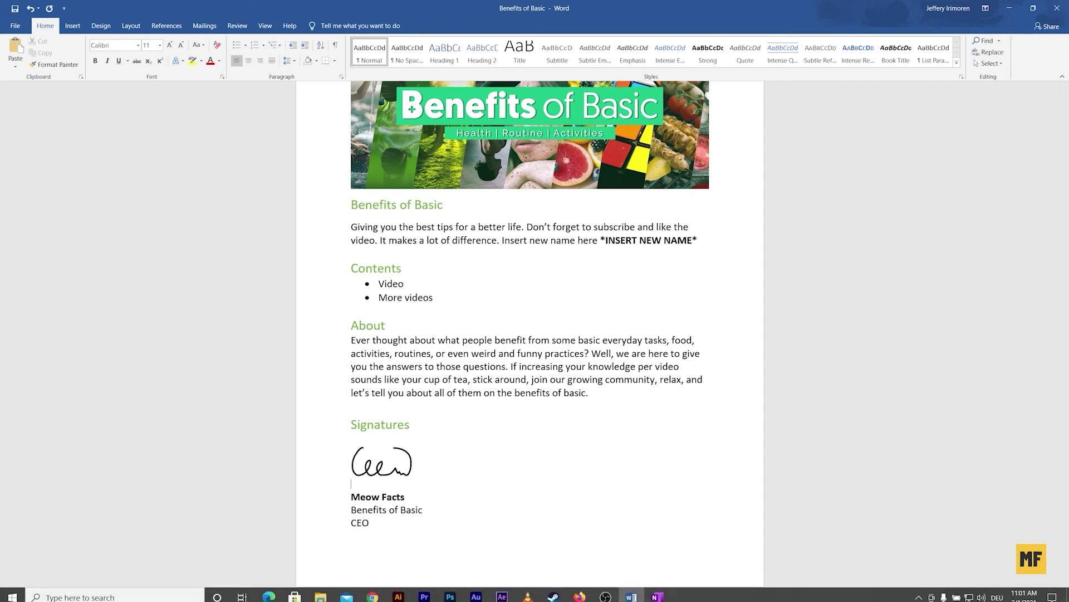
click(656, 591)
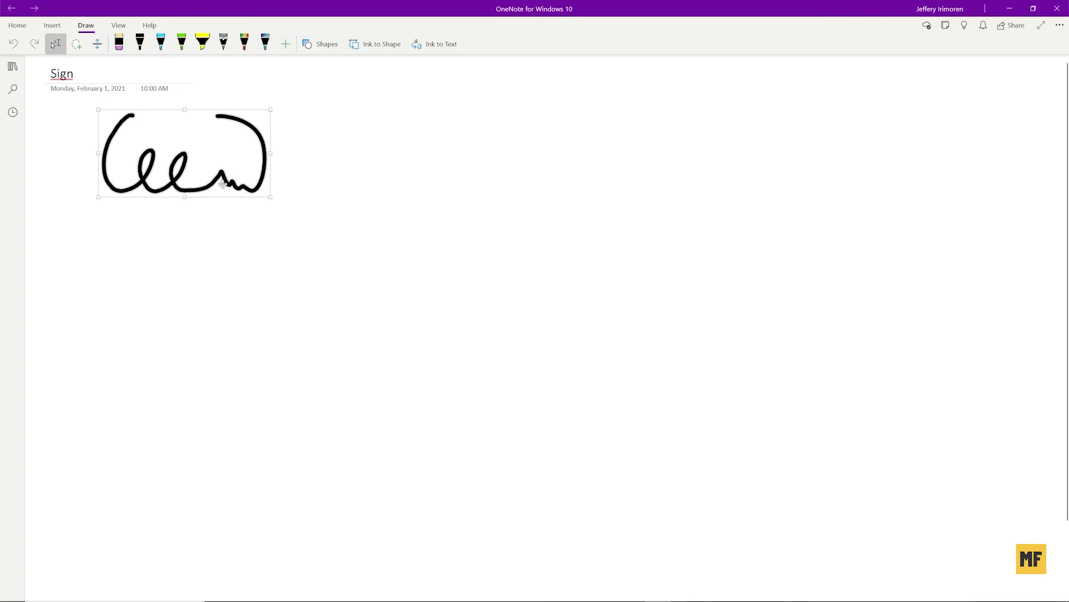
Lasso the whole ink signature again and copy it from the right-click menu.
mouse_move(86, 192)
mouse_down()
mouse_move(111, 198)
mouse_move(306, 116)
mouse_move(299, 103)
mouse_up()
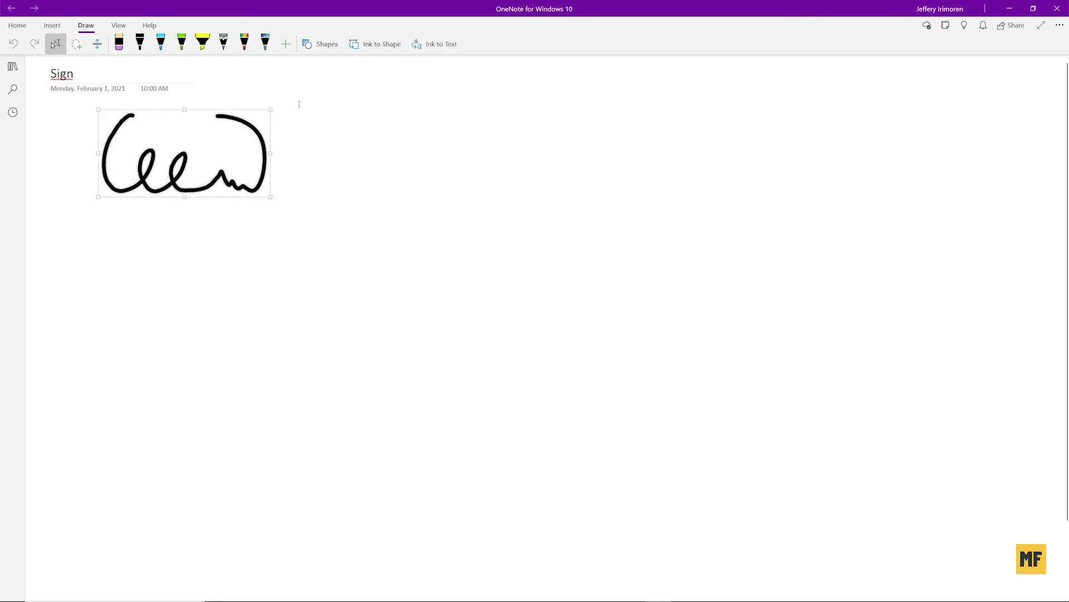
right_click(221, 179)
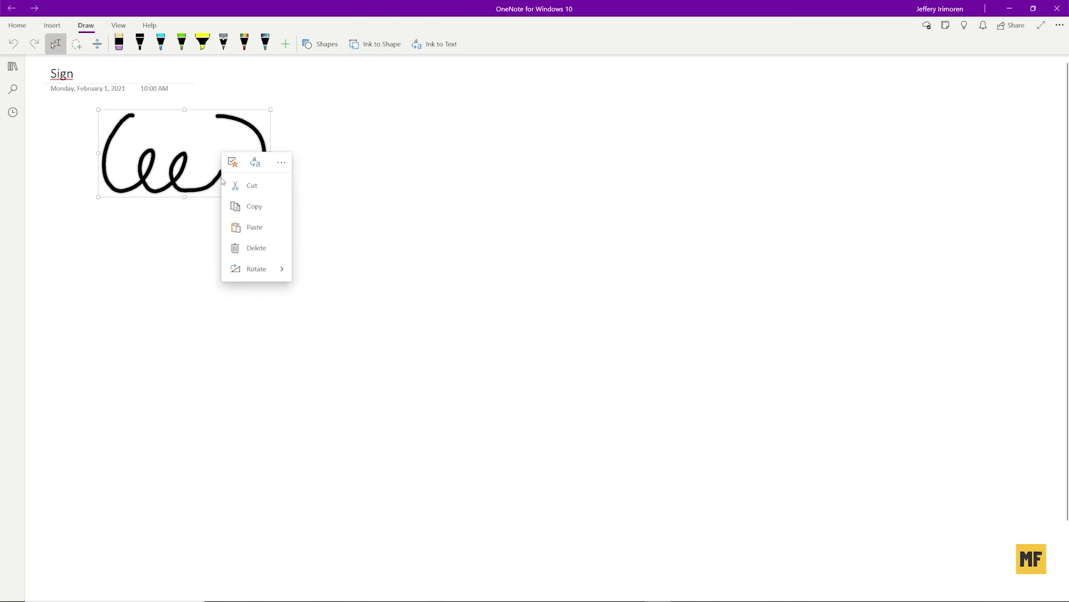
click(257, 206)
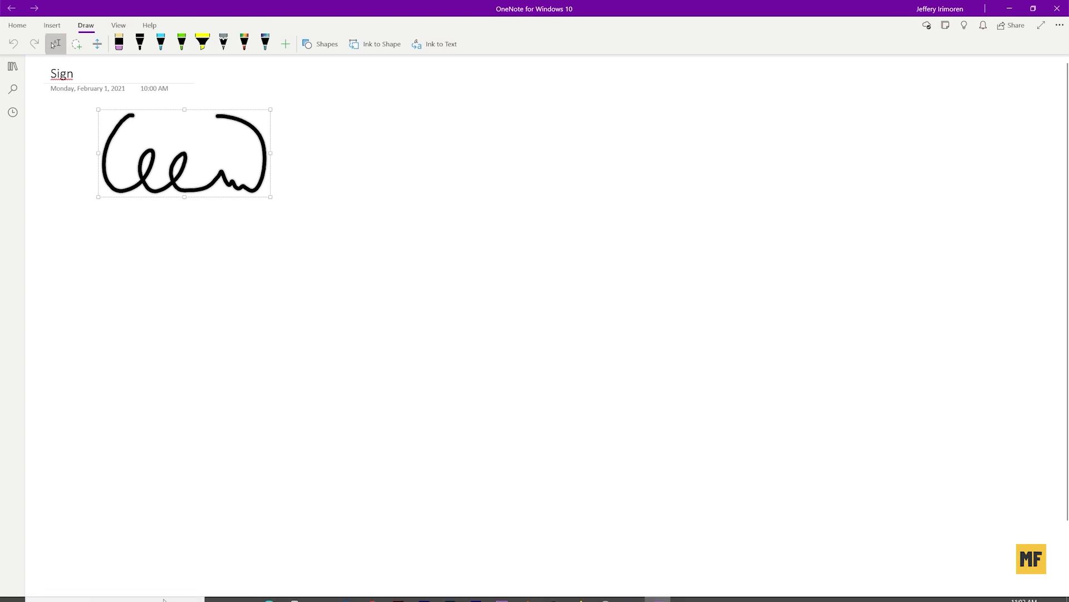
Open Paint, paste the signature, and crop the canvas to it at 406 × 203px.
click(163, 591)
text(paint)
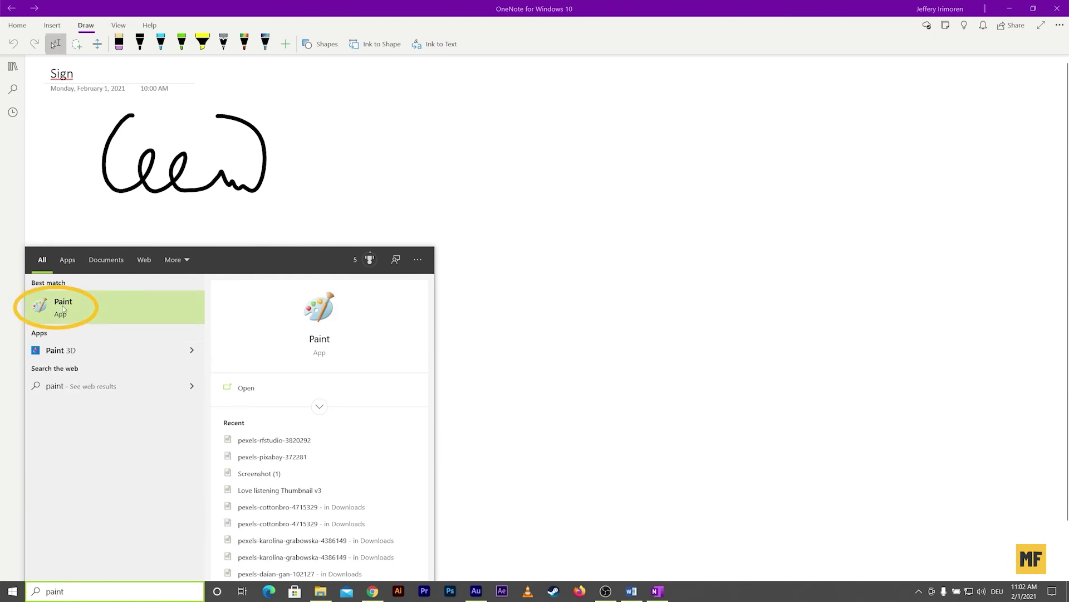
click(93, 312)
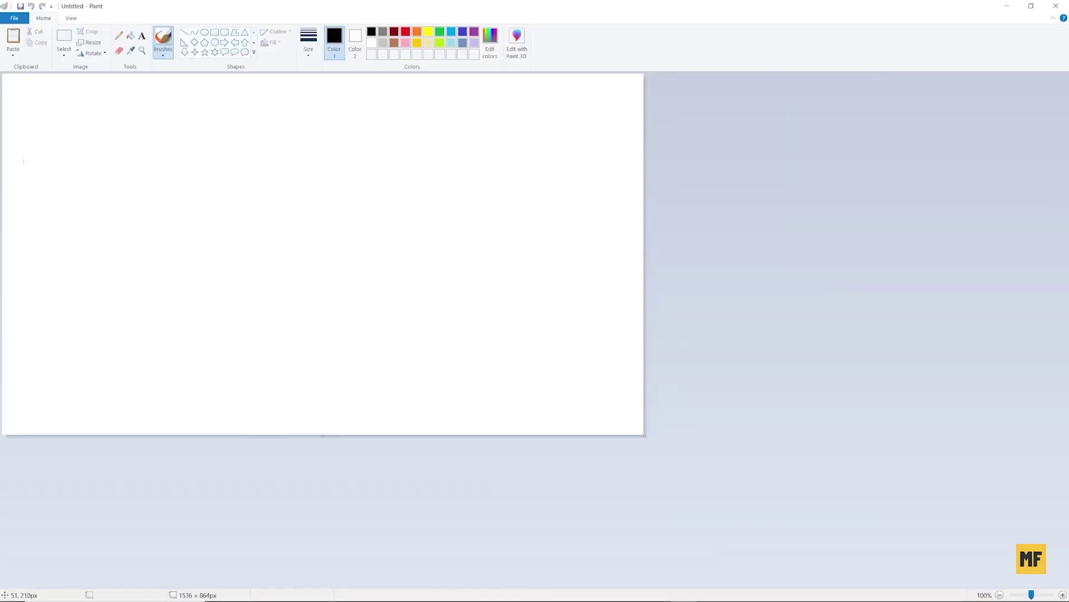
key(ctrl+v)
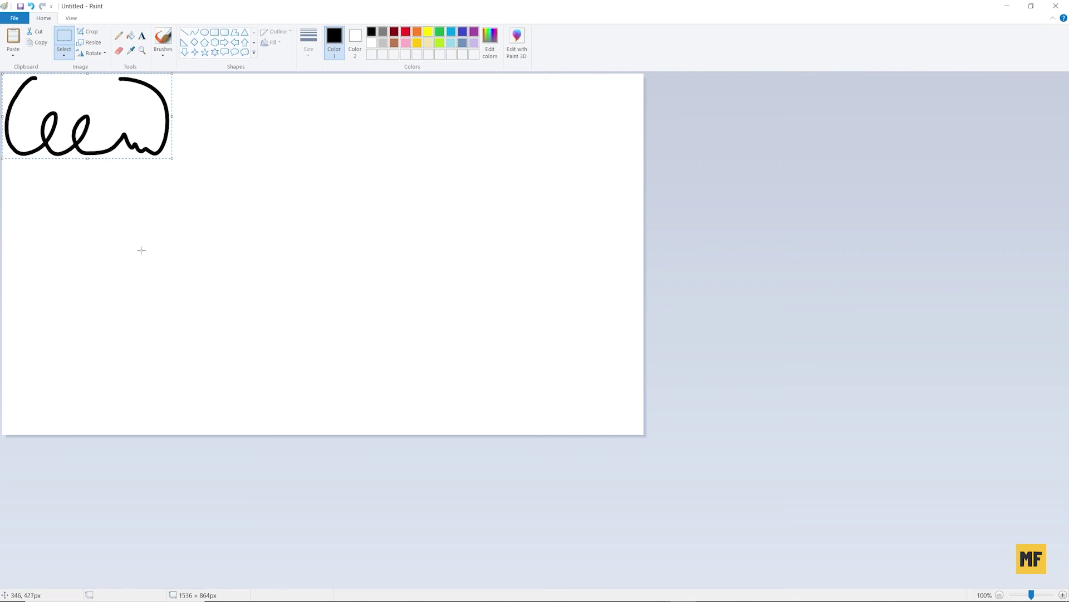
click(91, 33)
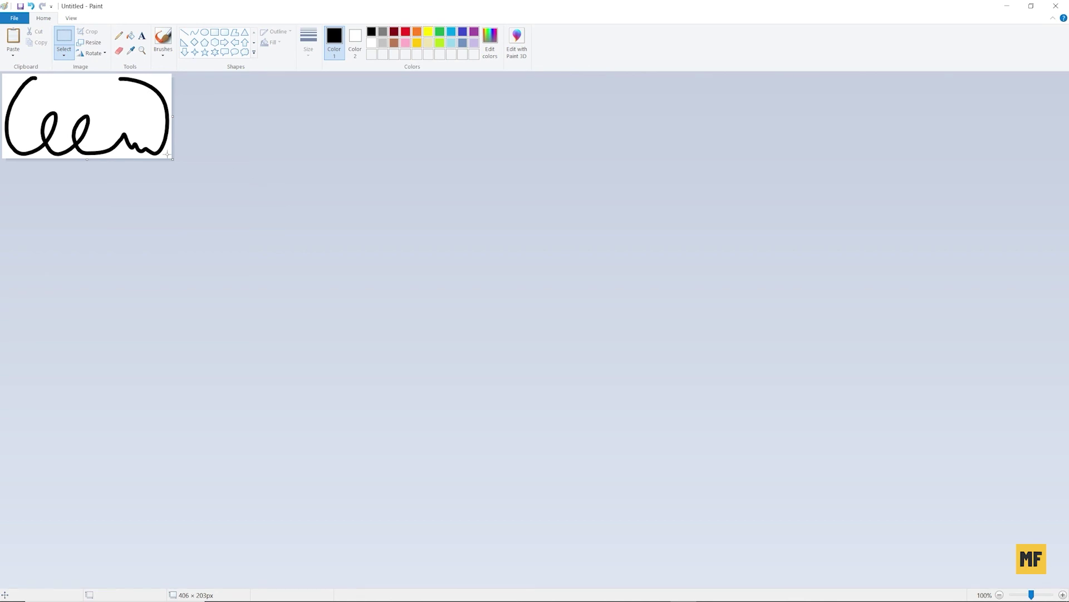
Save the image as a PNG named Signature in the Desktop folder.
click(15, 19)
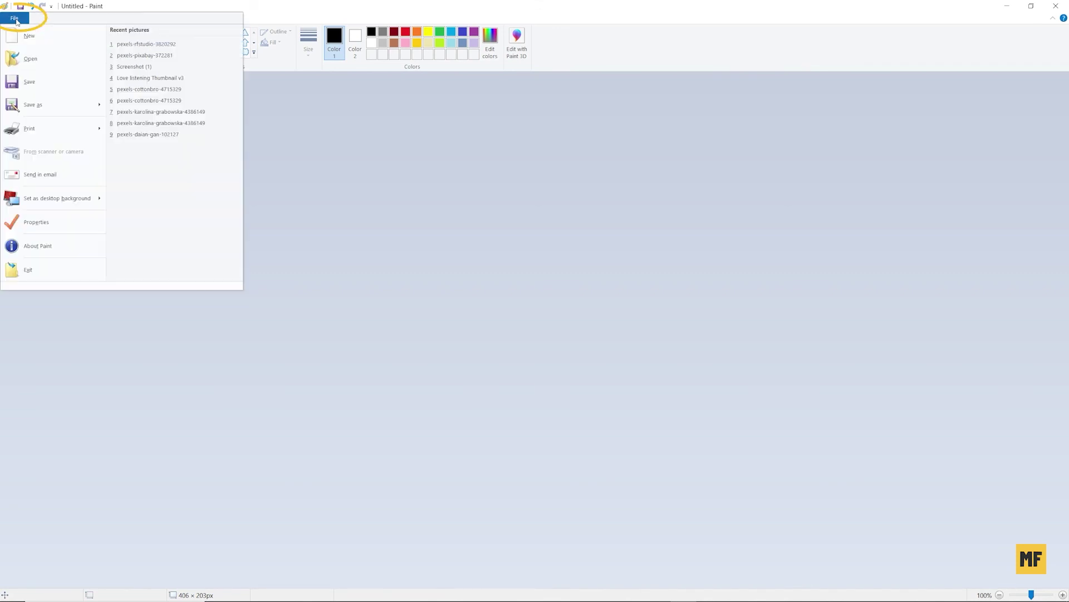
click(54, 83)
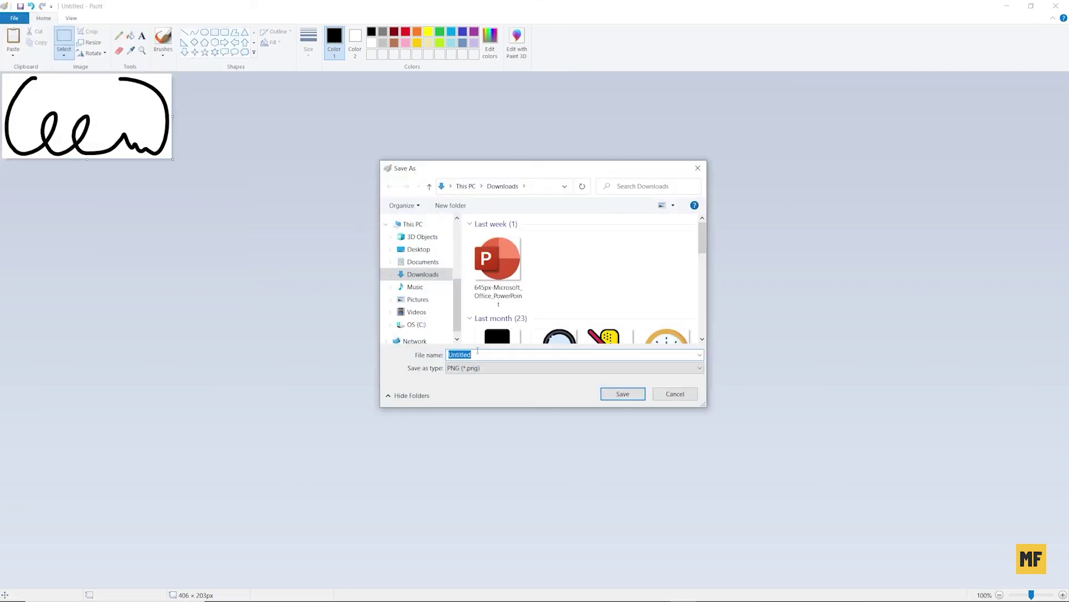
click(513, 373)
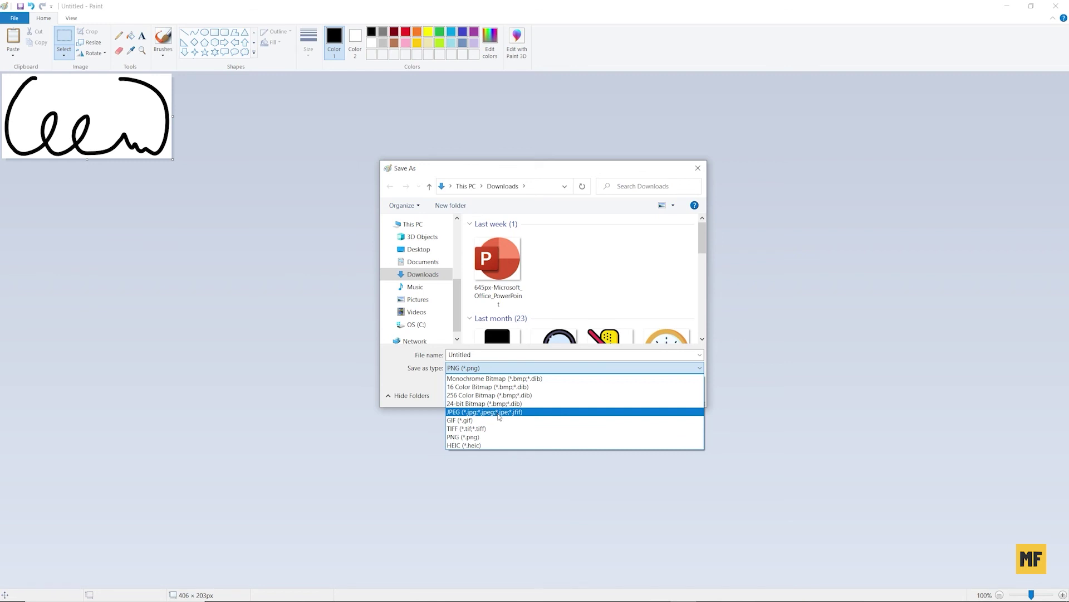
click(490, 437)
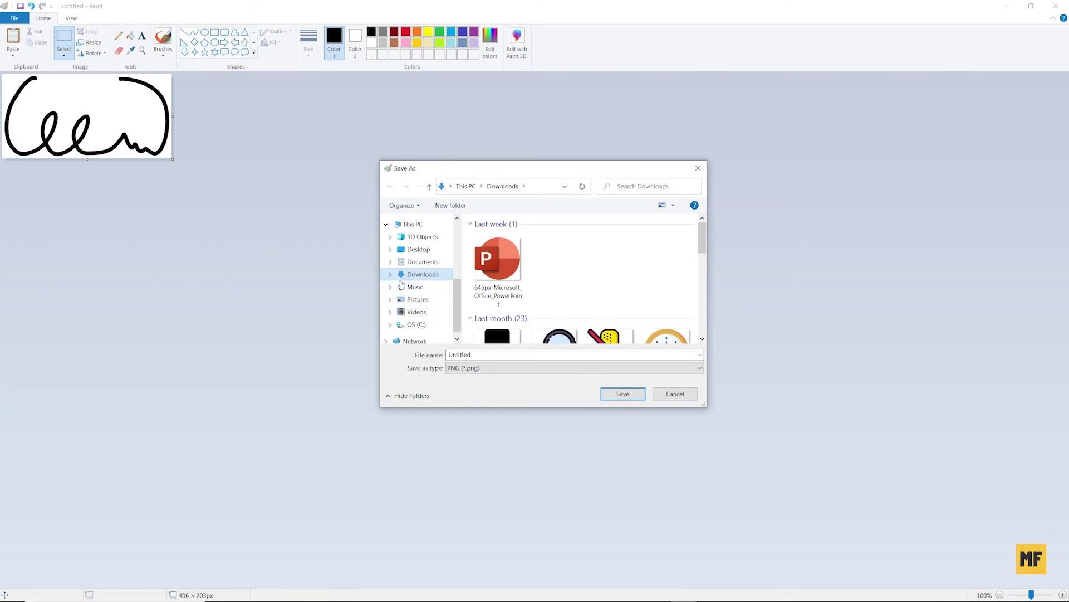
click(420, 252)
click(493, 356)
text(Signature)
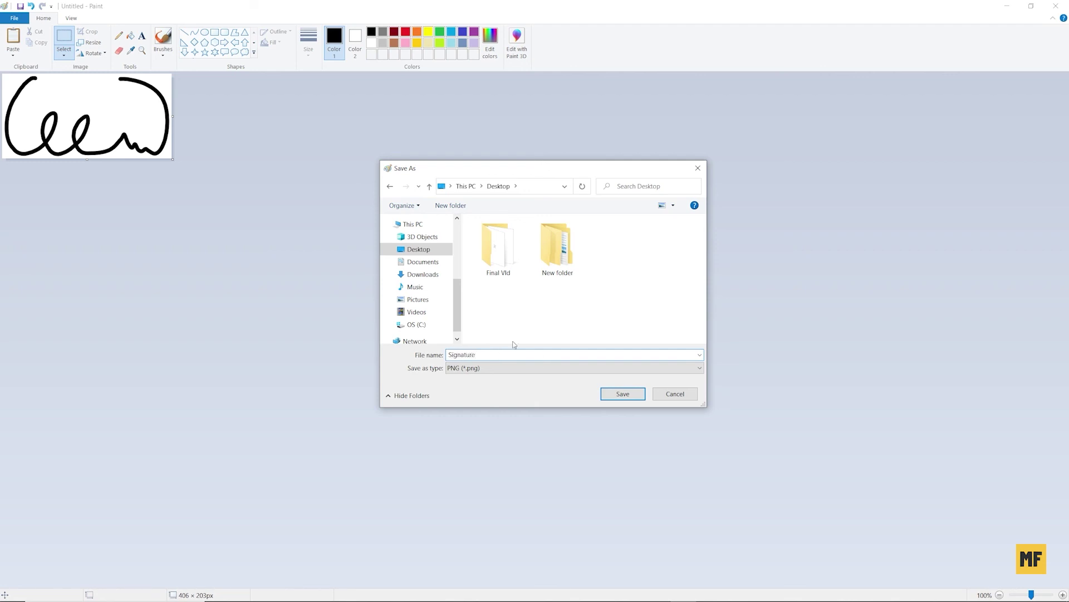
click(624, 394)
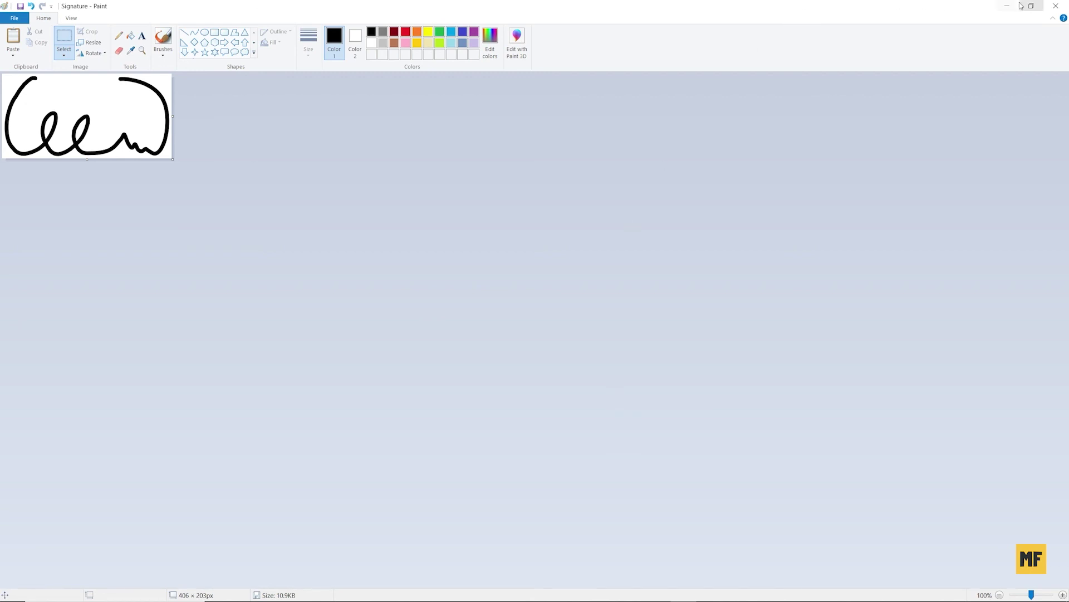
Preview the desktop's Signature.png in Photos, close it, and return to the Benefits of Basic document.
click(1056, 5)
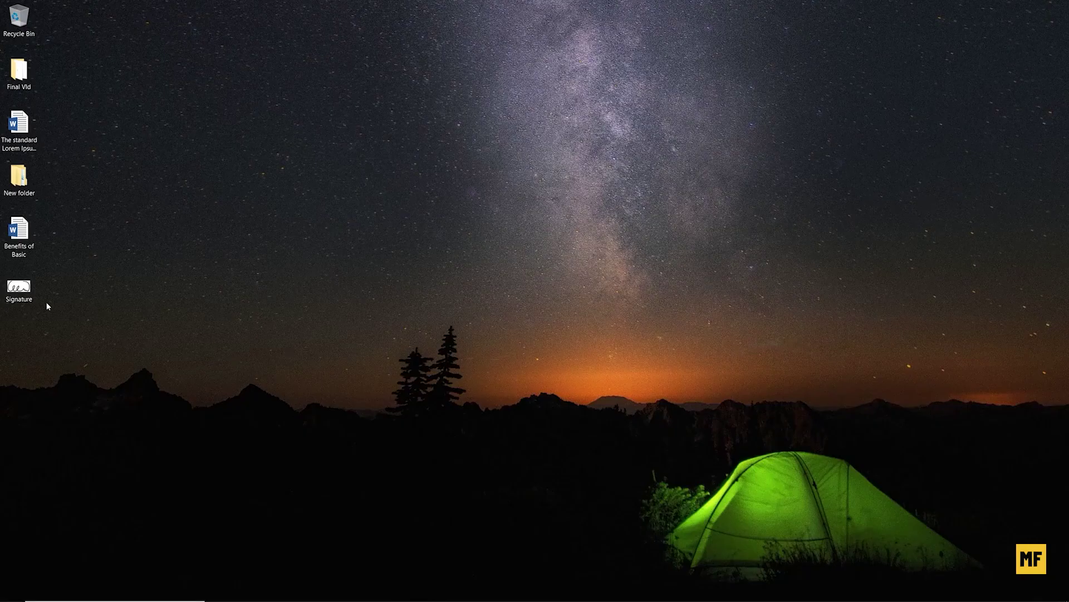
click(17, 297)
double_click(22, 289)
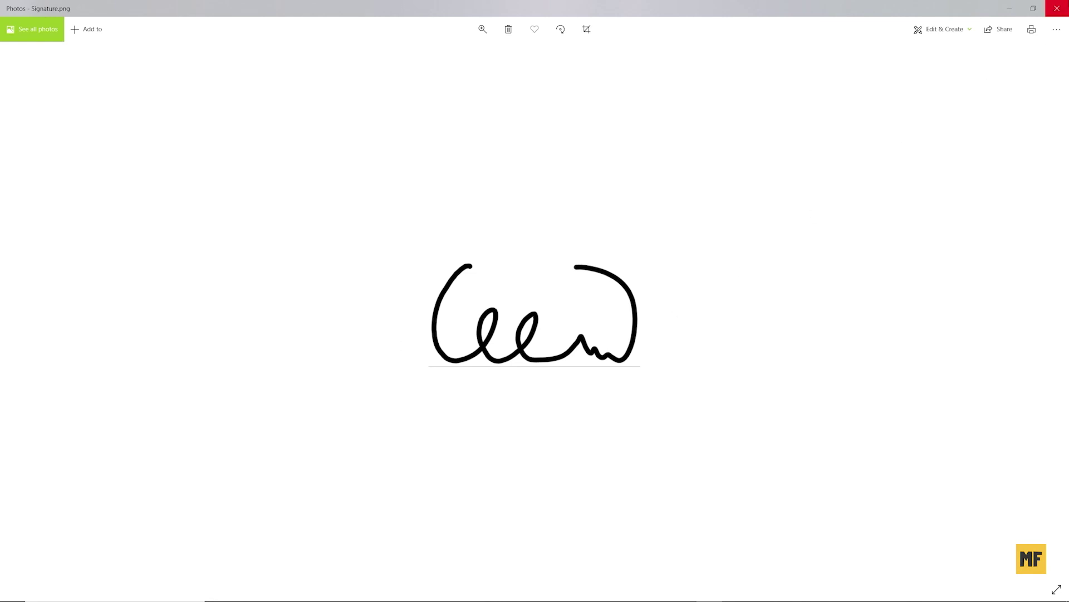
click(1061, 6)
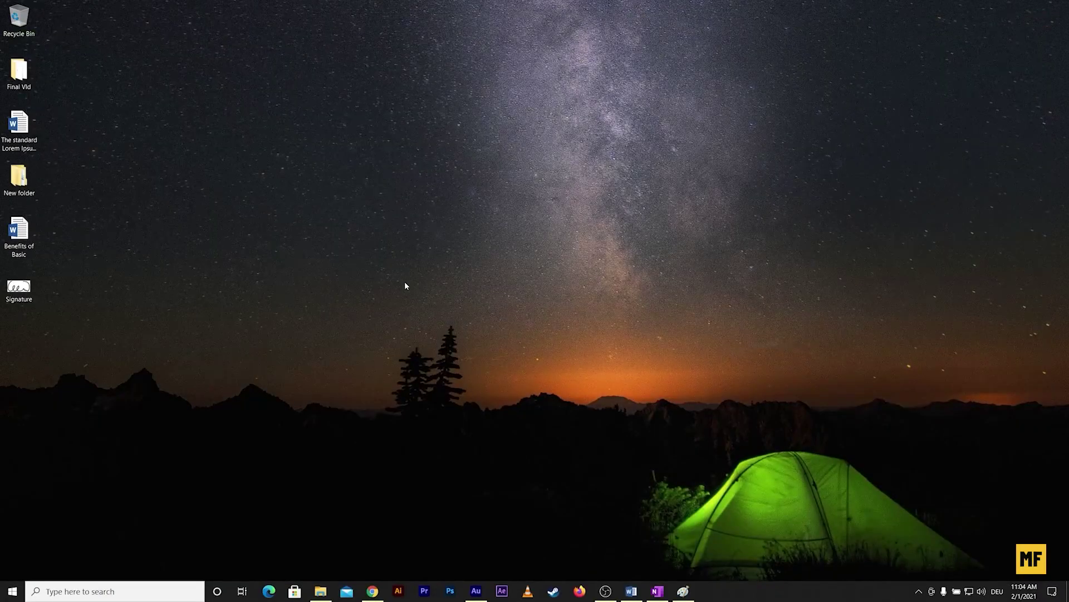
click(631, 591)
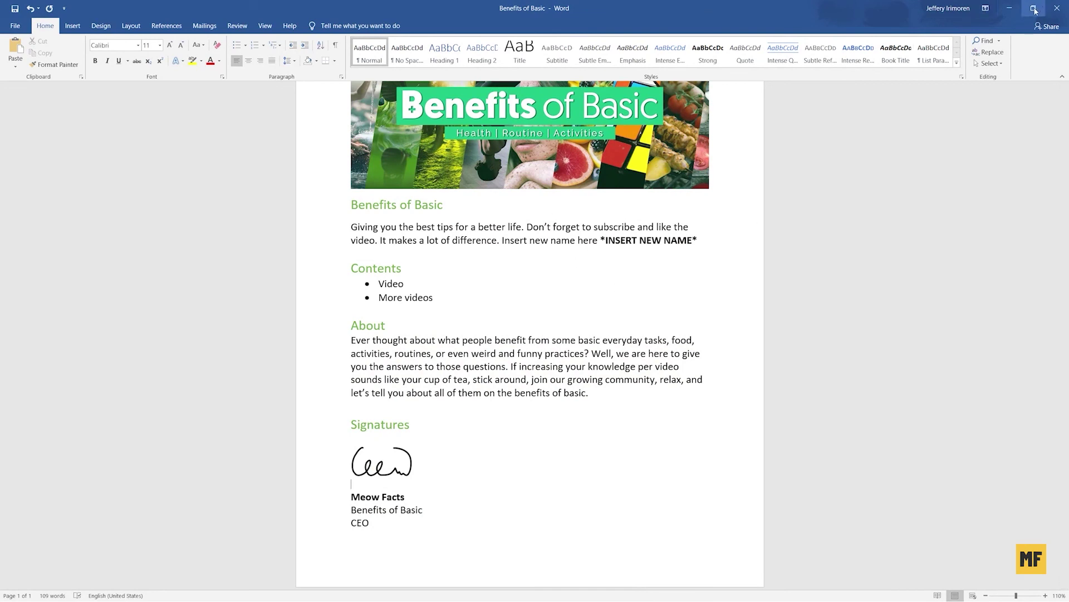
Restore Word to a smaller window and delete the old signature under Signatures.
click(1034, 9)
drag(746, 22, 573, 17)
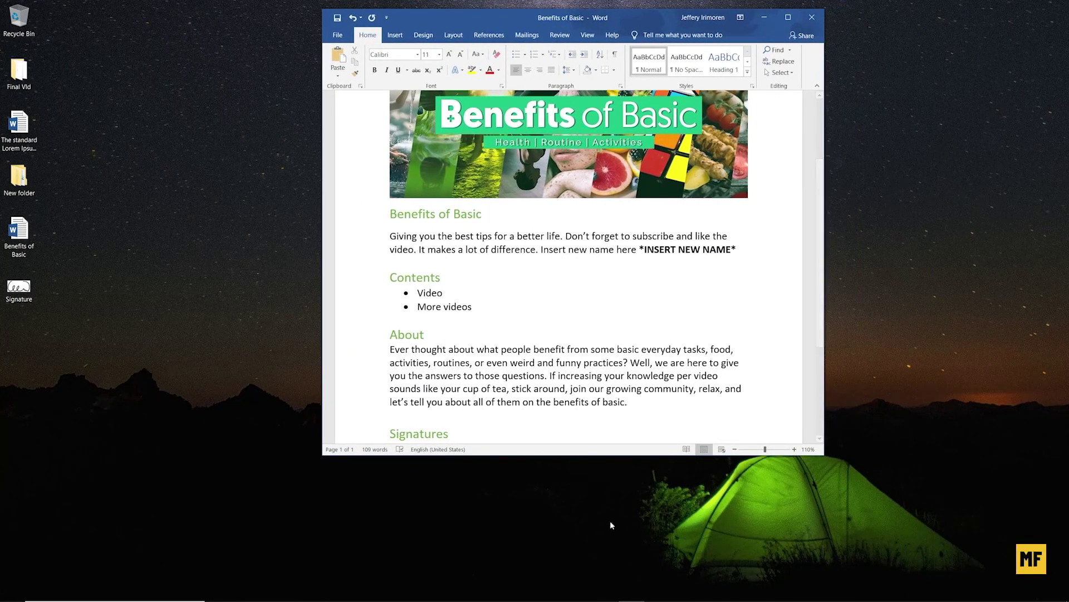
drag(577, 454, 577, 559)
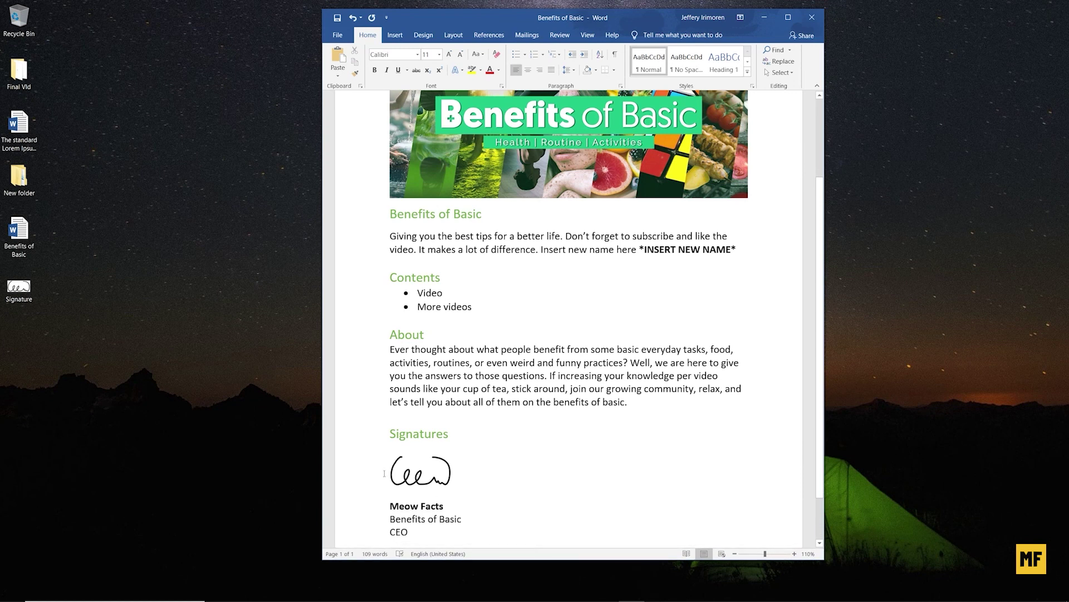
click(426, 475)
key(Delete)
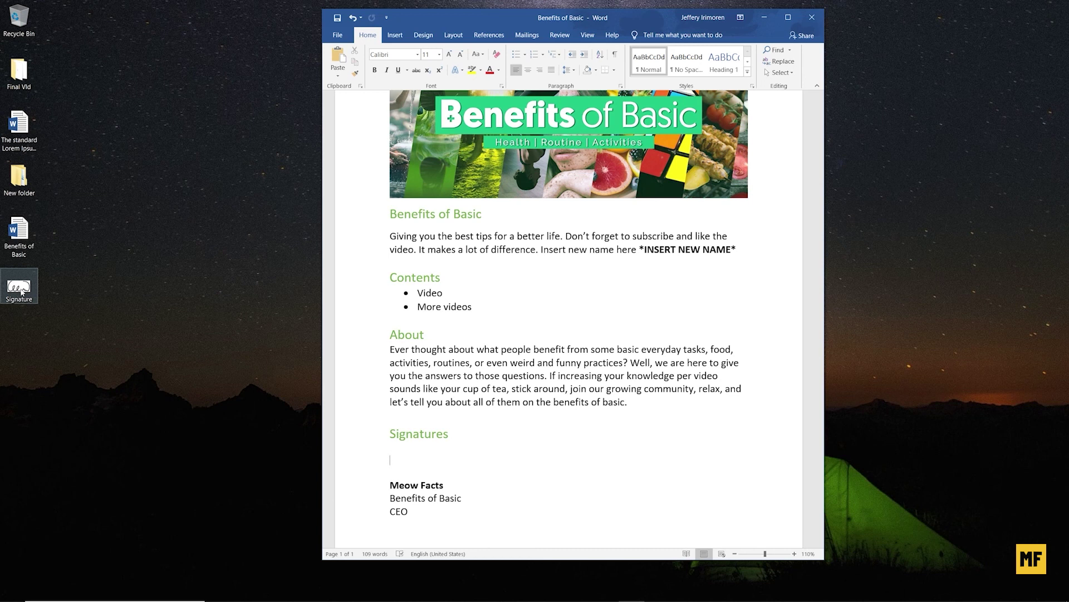
Drag Signature.png from the desktop under the Signatures heading, then maximize Word.
click(21, 291)
drag(16, 290, 395, 462)
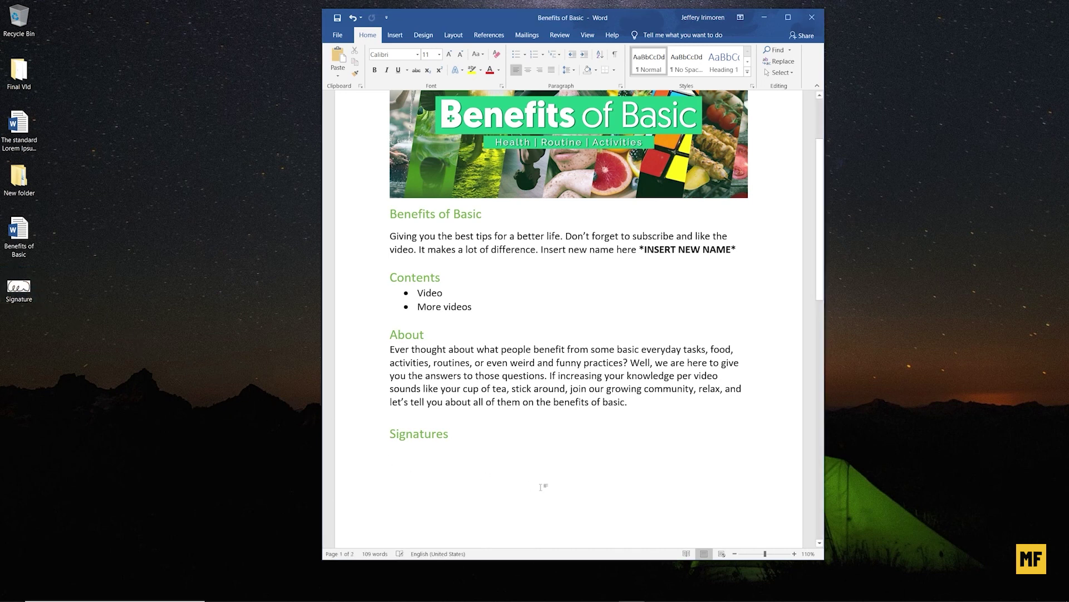
click(788, 18)
scroll(725, 186, up, 2)
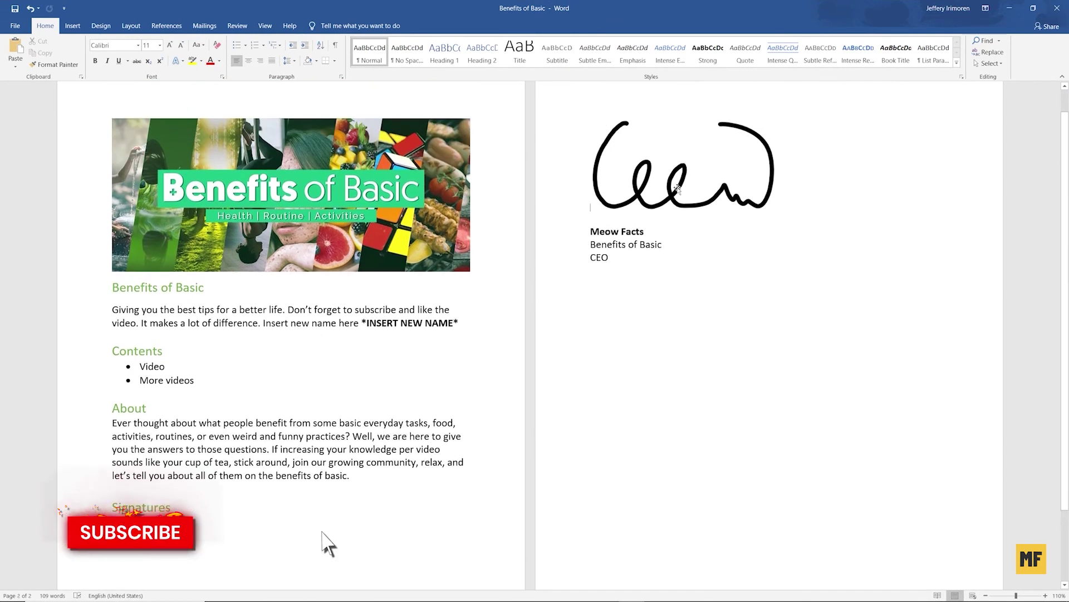
Shrink the new signature image and remove the empty line below it.
click(708, 200)
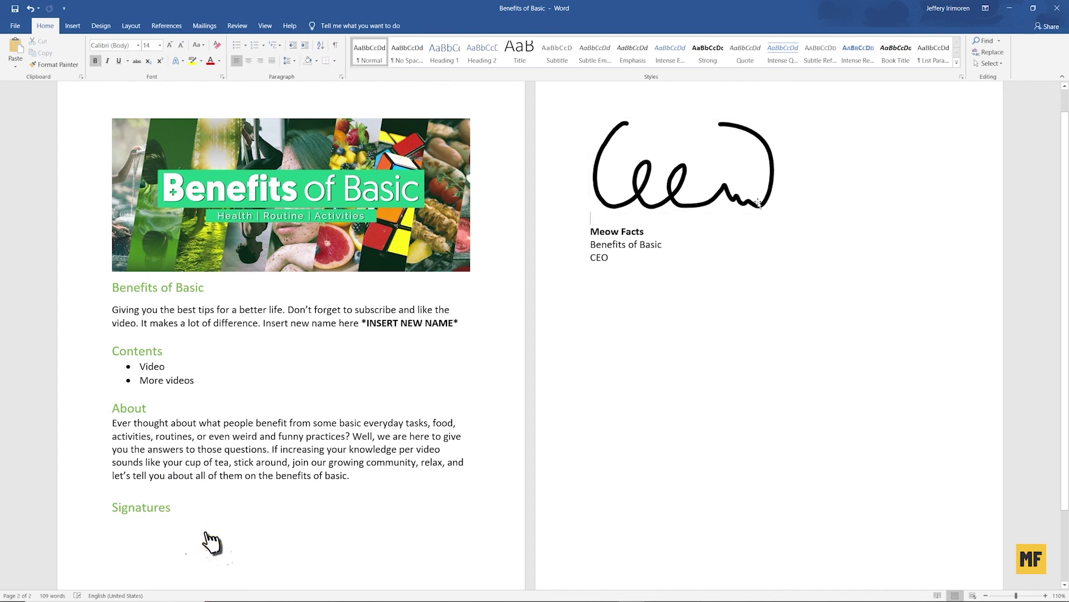
mouse_move(778, 213)
mouse_down()
mouse_move(726, 197)
mouse_move(666, 157)
mouse_up()
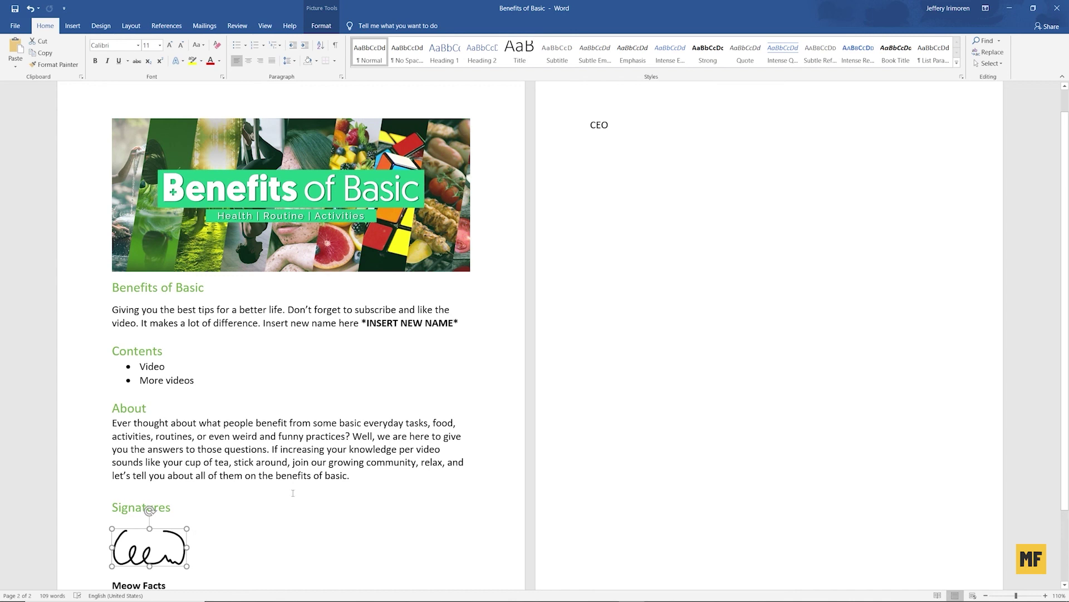
scroll(335, 390, down, 3)
click(223, 493)
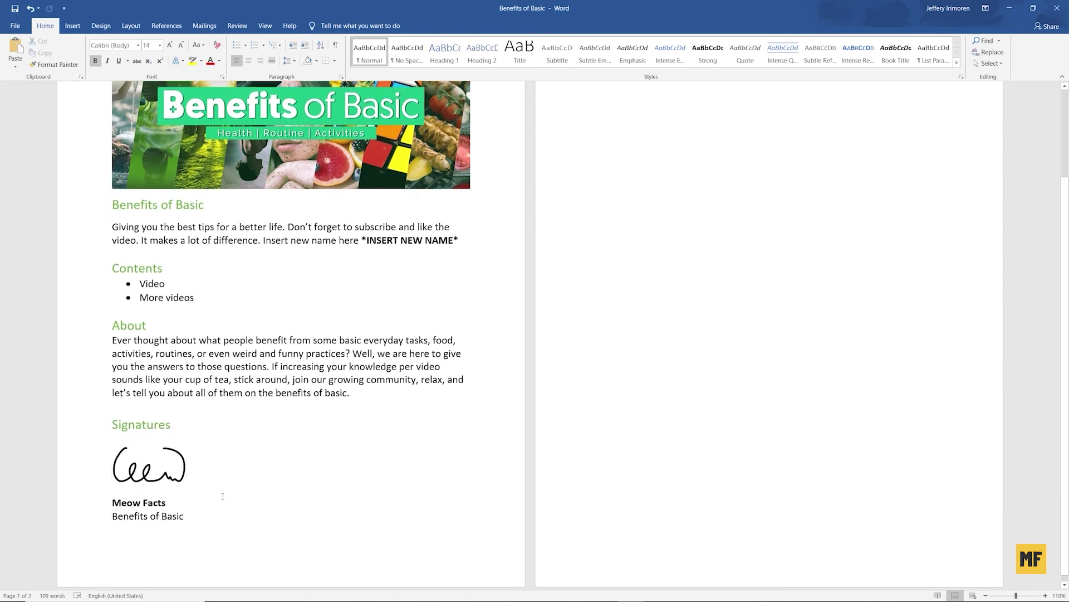
key(BackSpace)
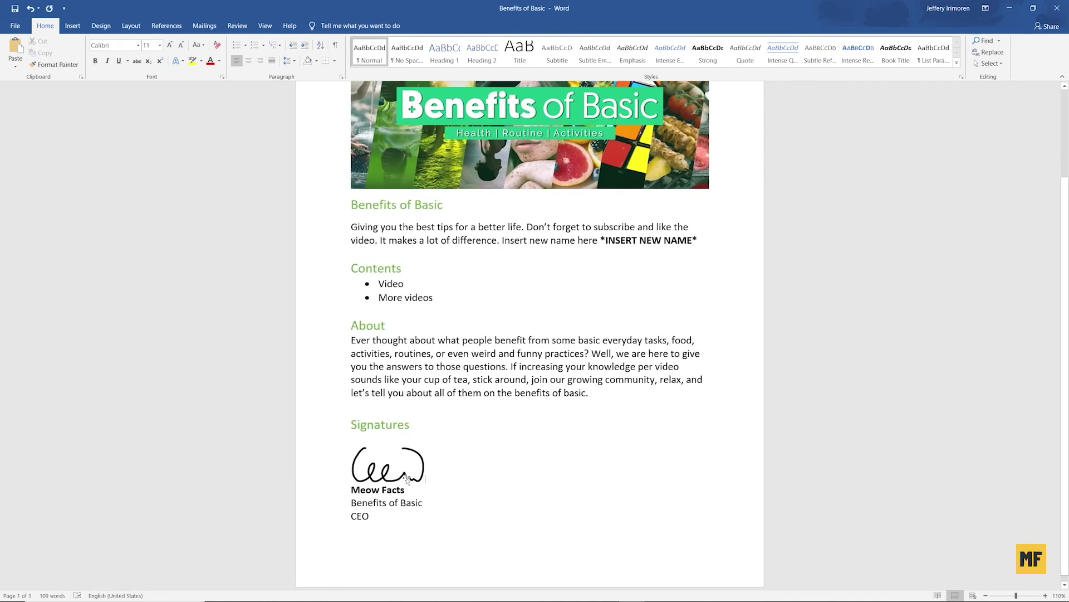
Make the signature slightly smaller and add an empty line above Meow Facts.
click(409, 478)
drag(425, 483, 409, 475)
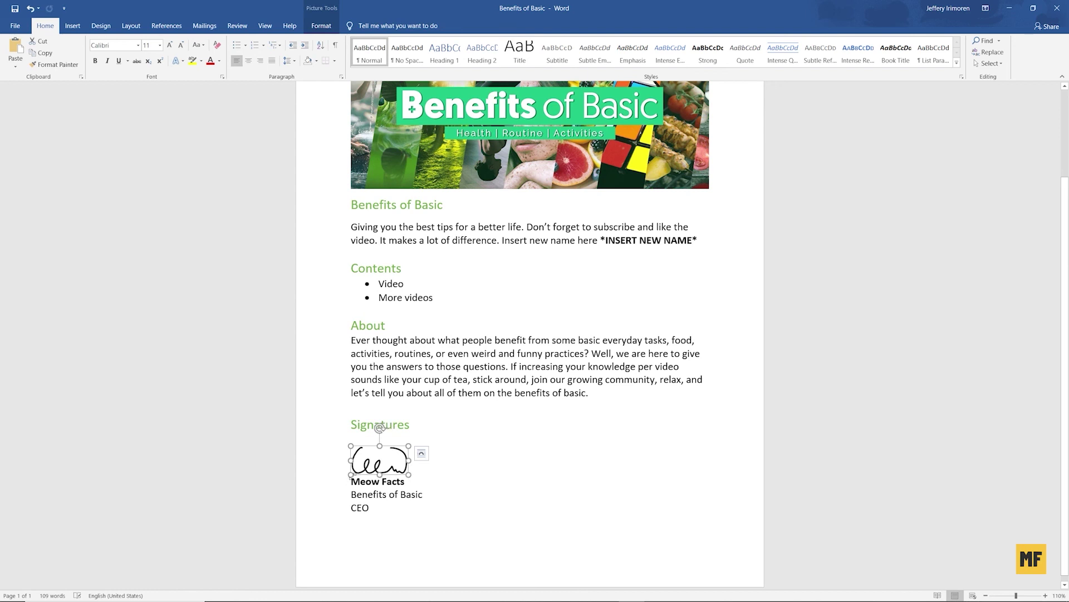
click(352, 483)
key(Return)
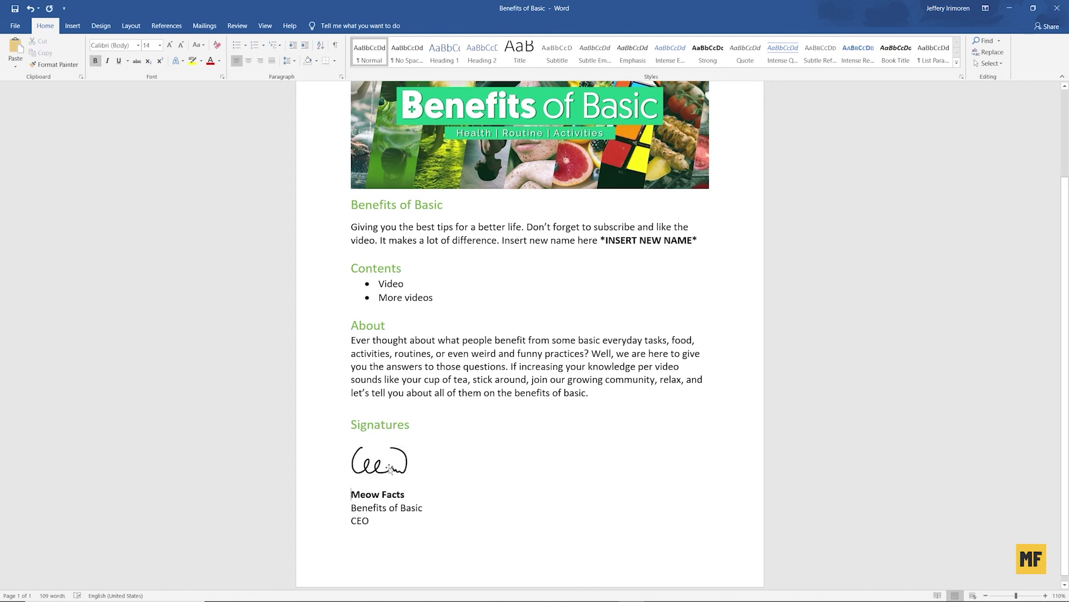
click(389, 468)
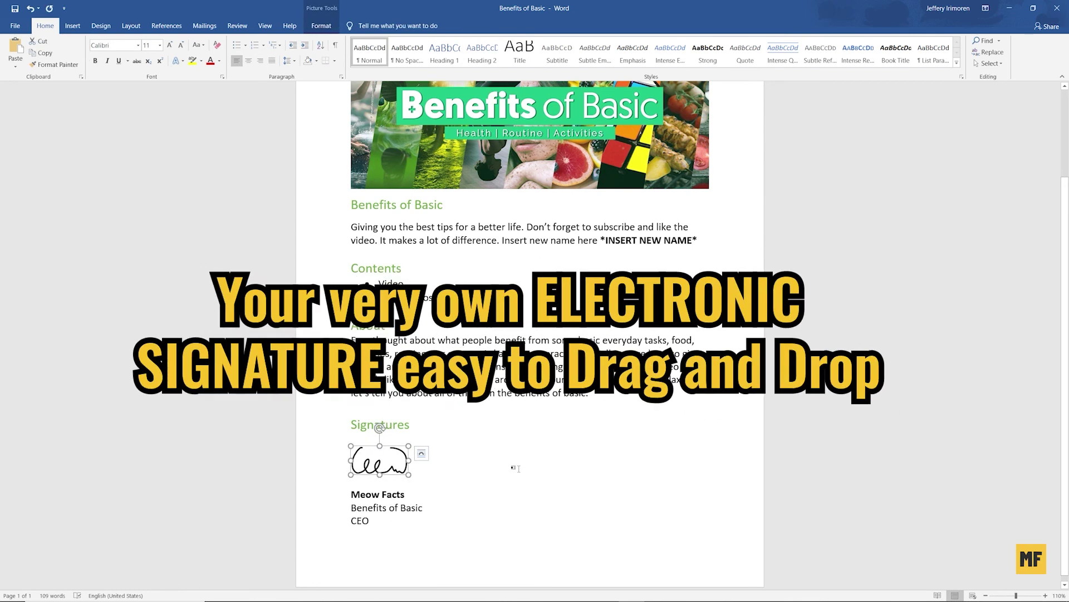